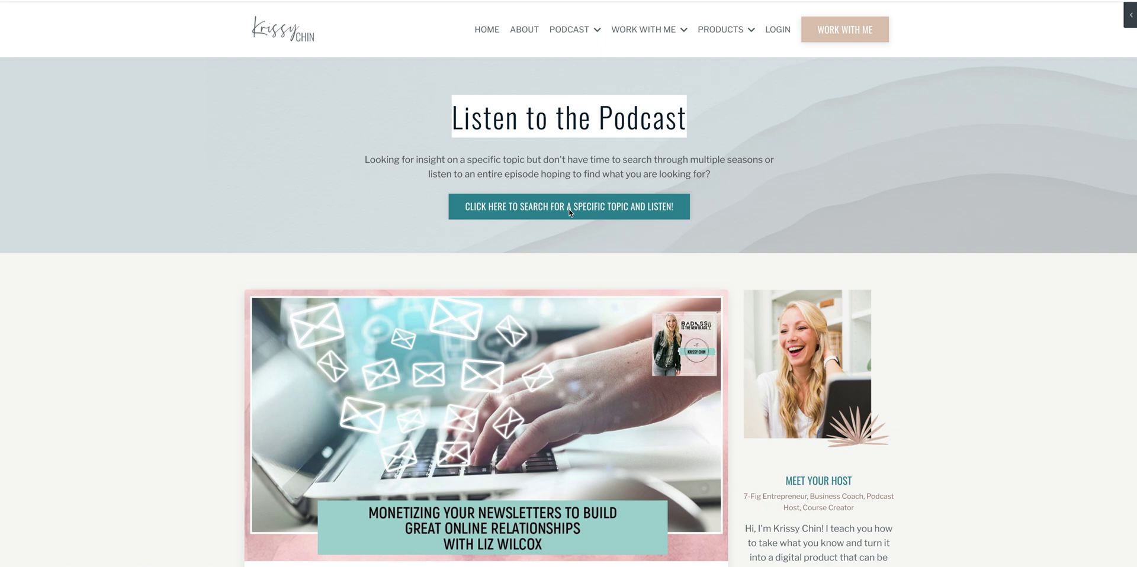
Step: Browse the podcast page, open its topic search and search for "pricing courses"
scroll(570, 213, down, 8)
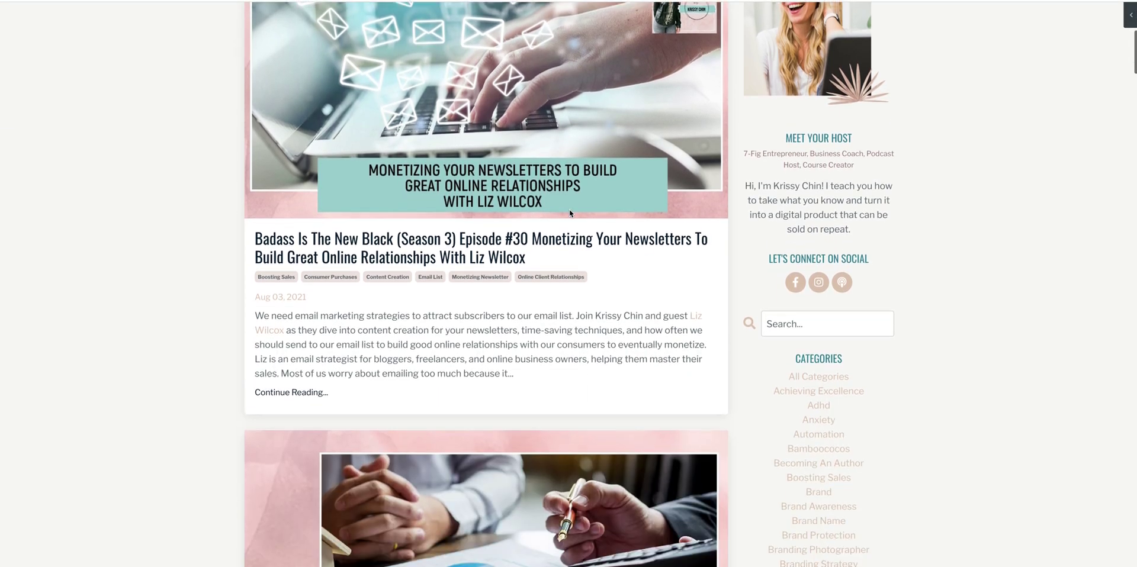
scroll(569, 212, down, 9)
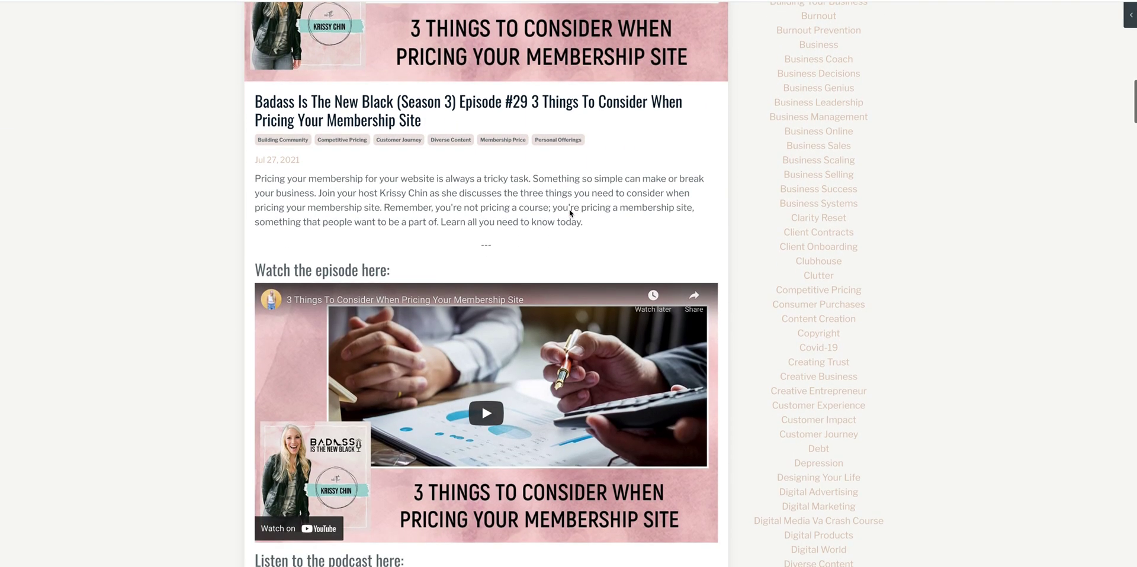
scroll(570, 212, down, 12)
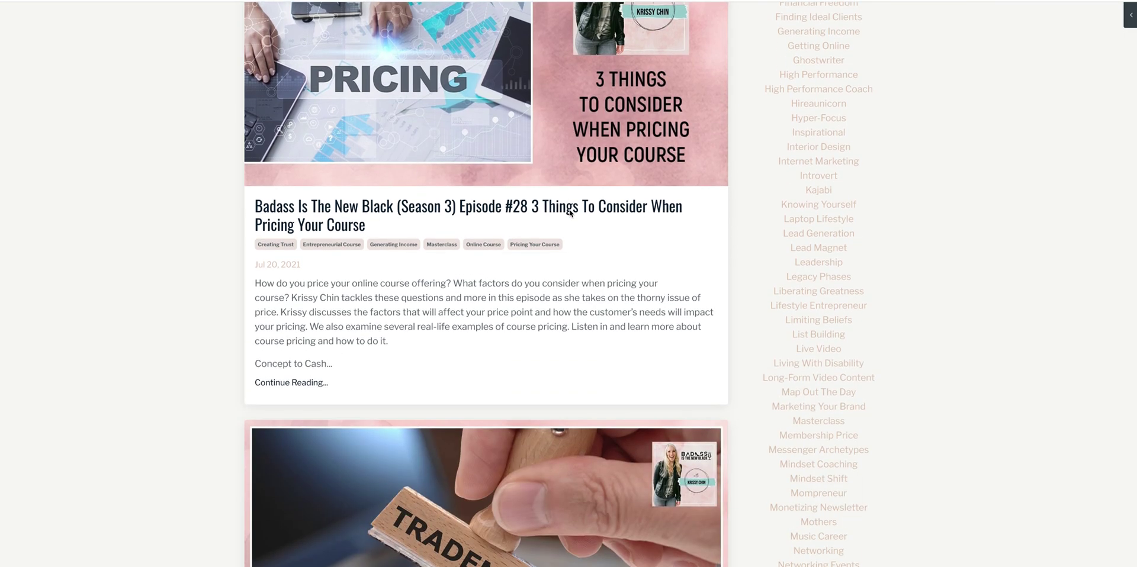
scroll(569, 211, up, 20)
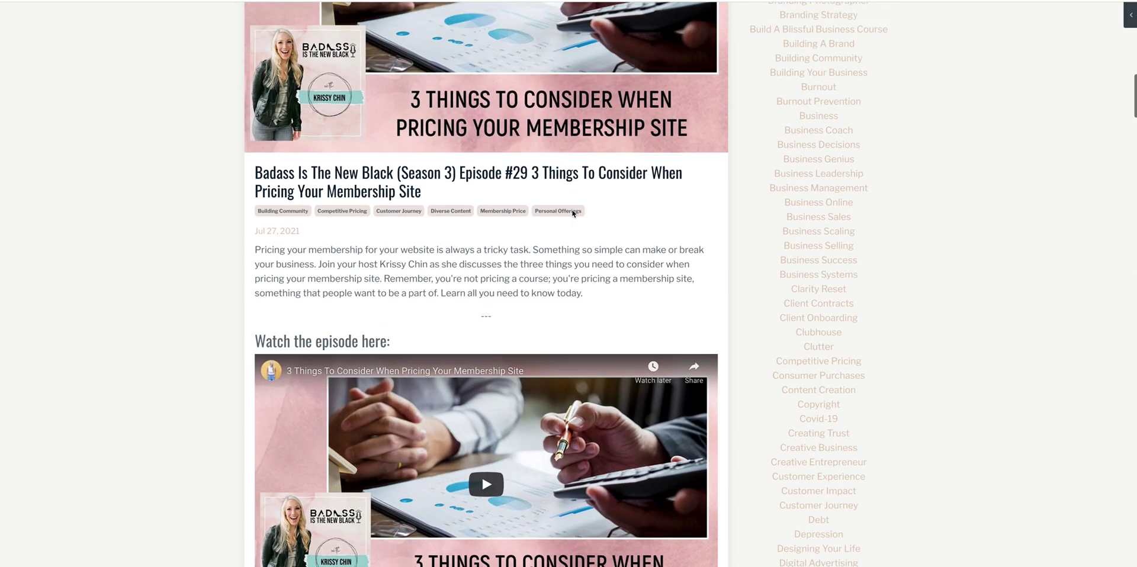
scroll(573, 216, up, 3)
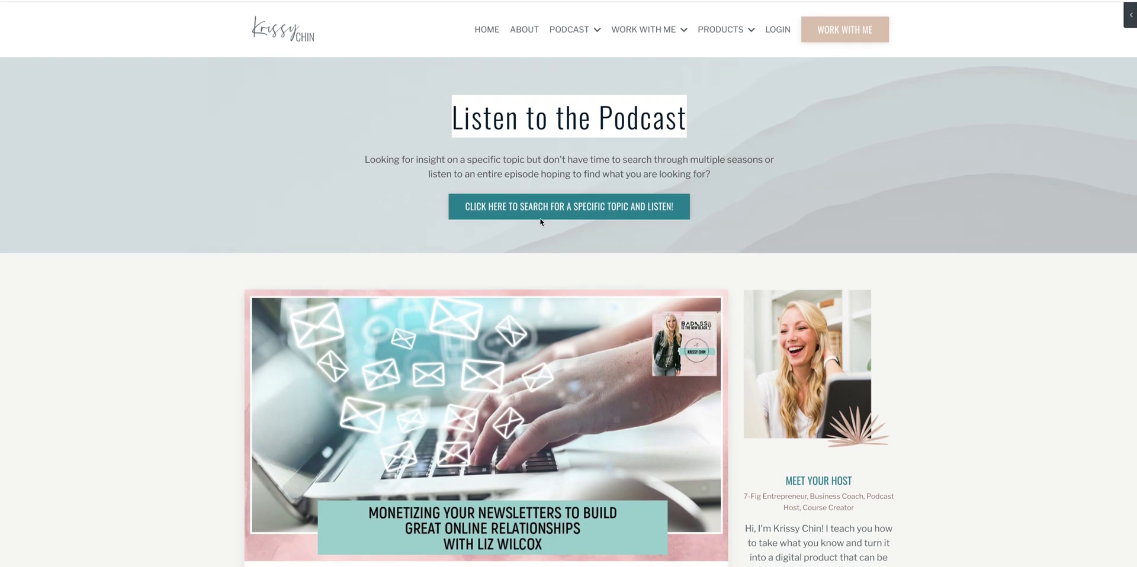
click(576, 208)
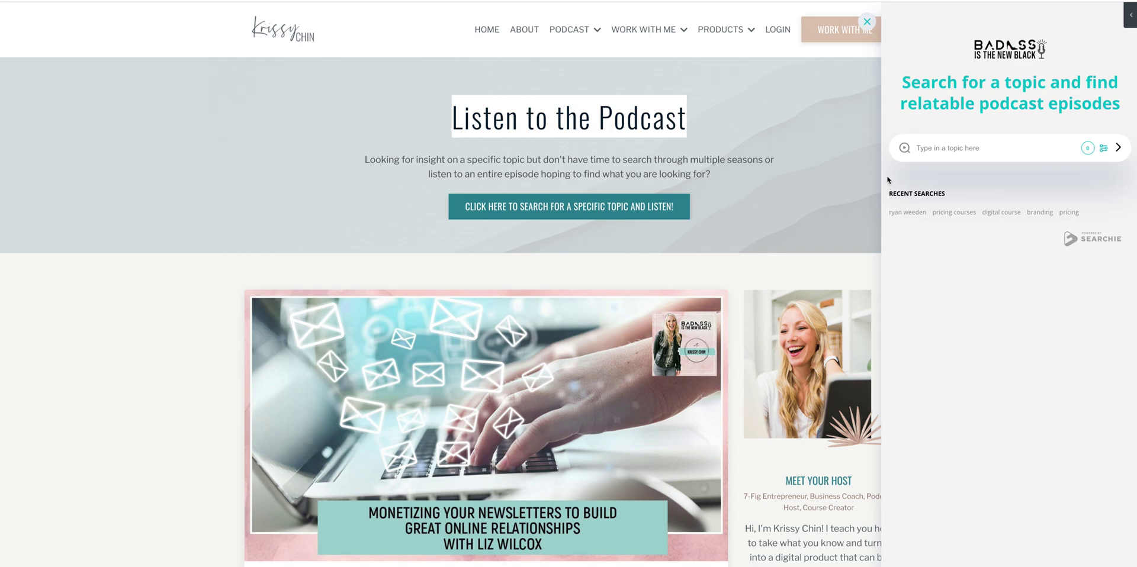
click(928, 149)
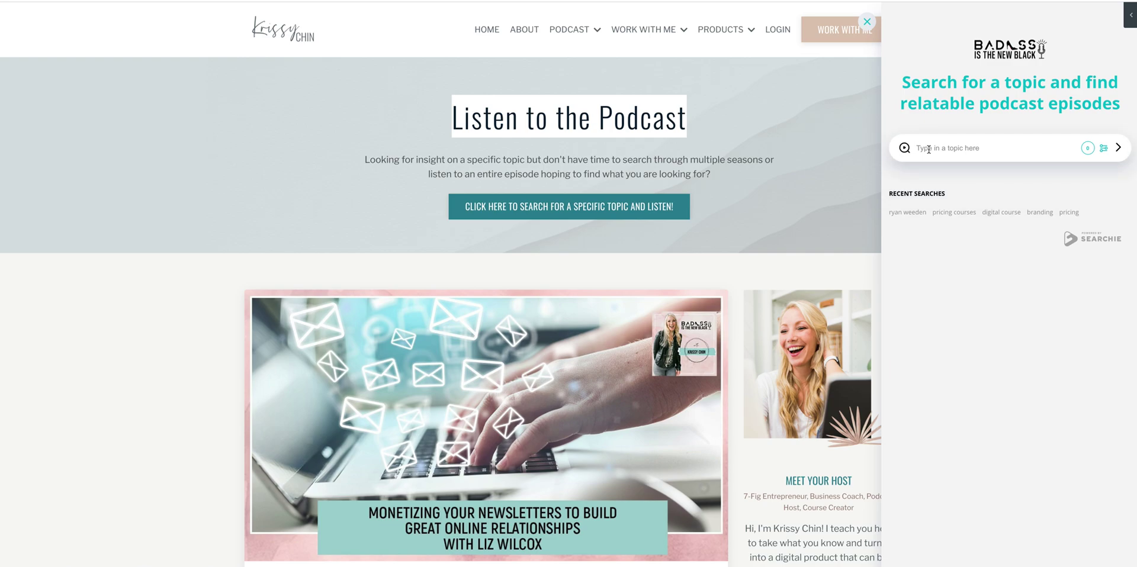
text(pricing courses)
key(Return)
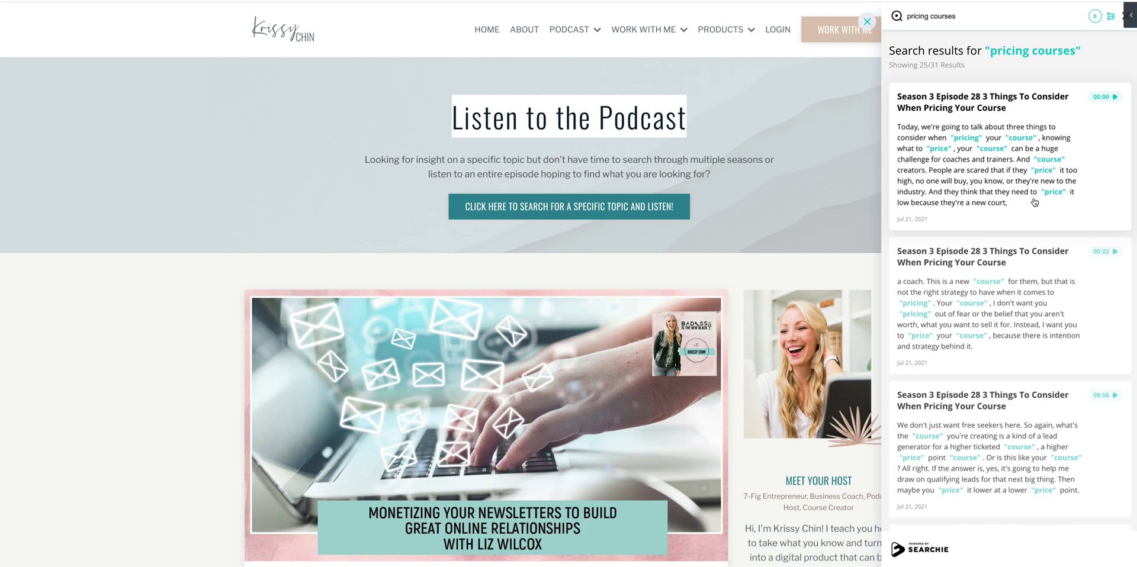
Step: Find the Season 3 Episode 28 result about not wanting free seekers, play its clip and pause it
scroll(1027, 220, down, 1)
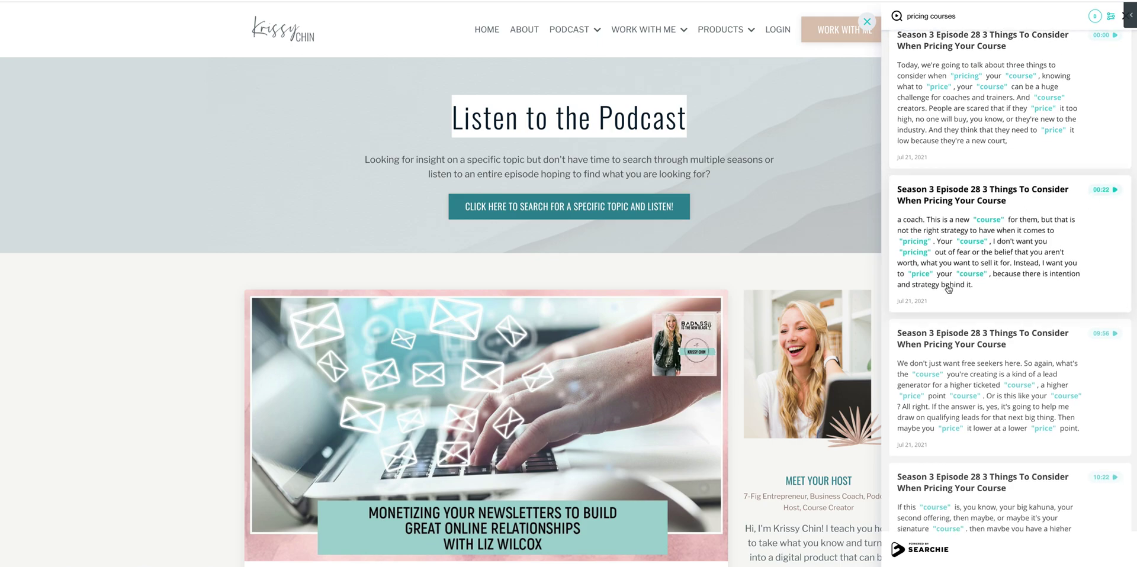
scroll(951, 280, down, 2)
scroll(952, 280, down, 2)
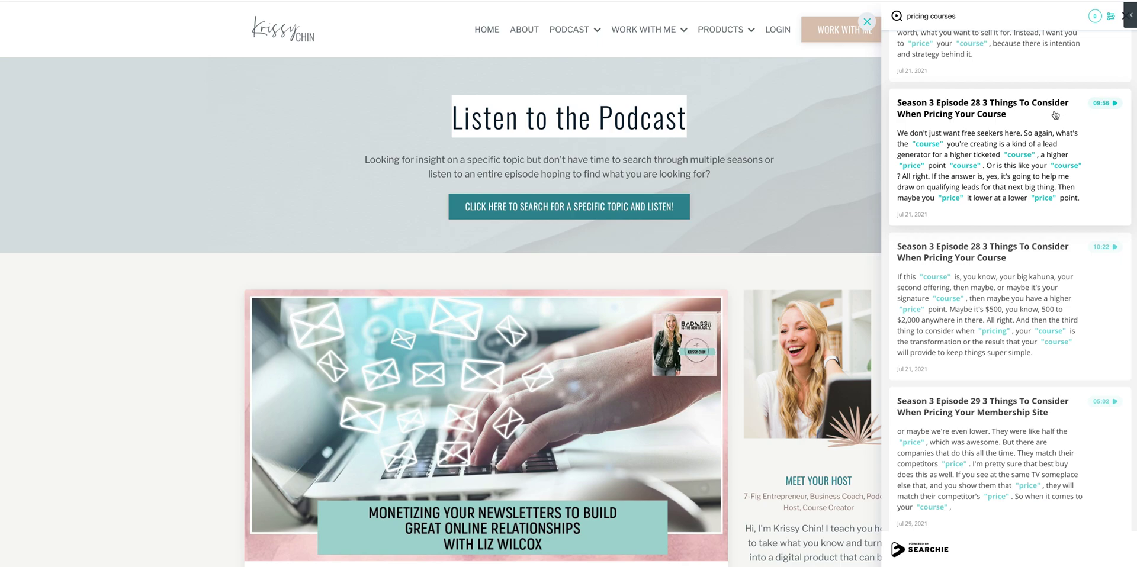
click(1102, 105)
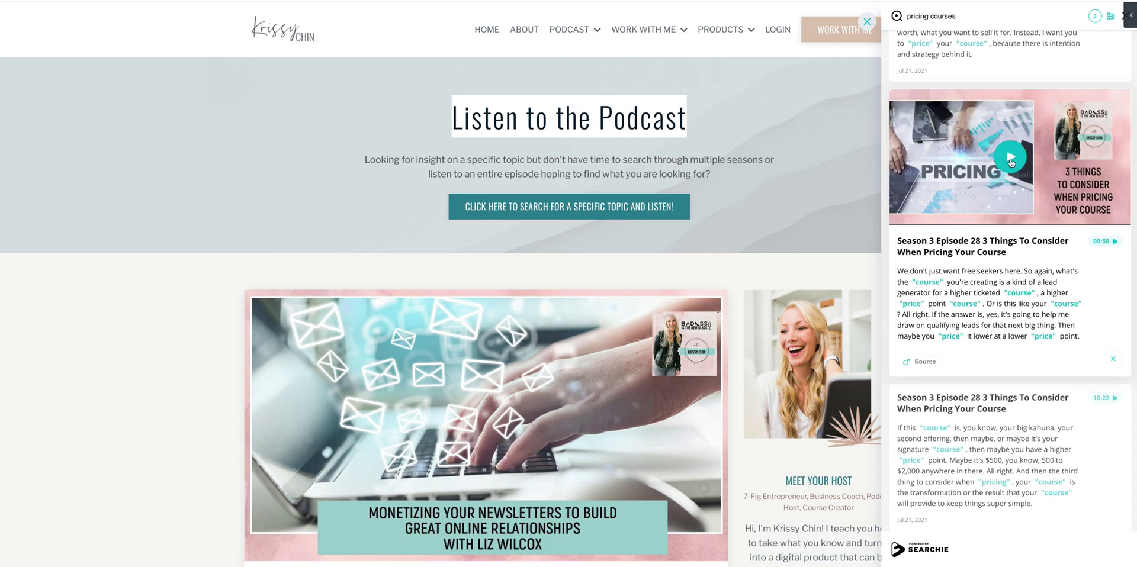
click(1011, 158)
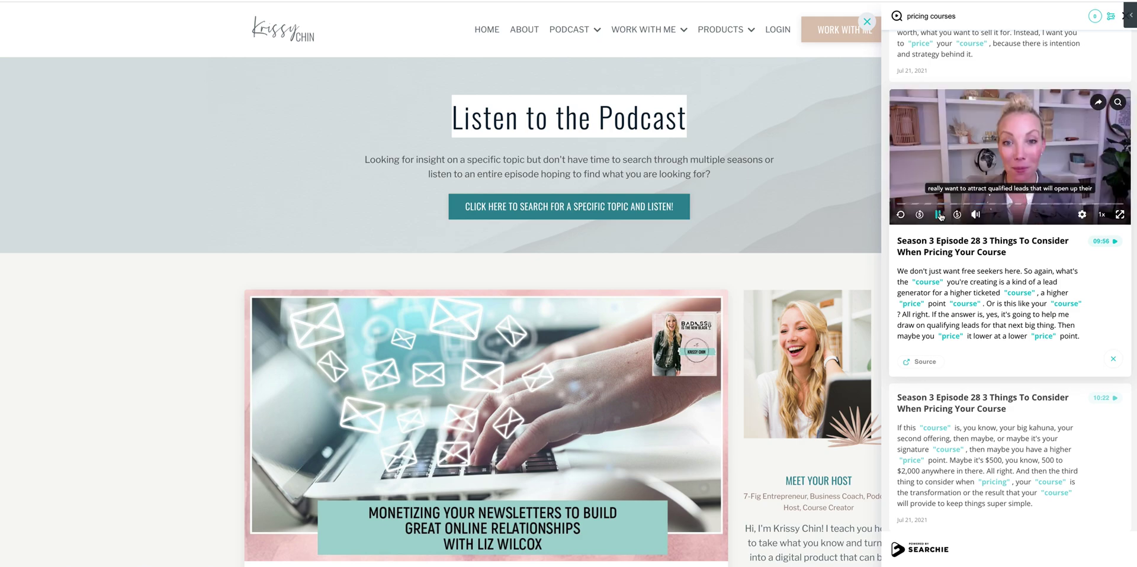
click(939, 215)
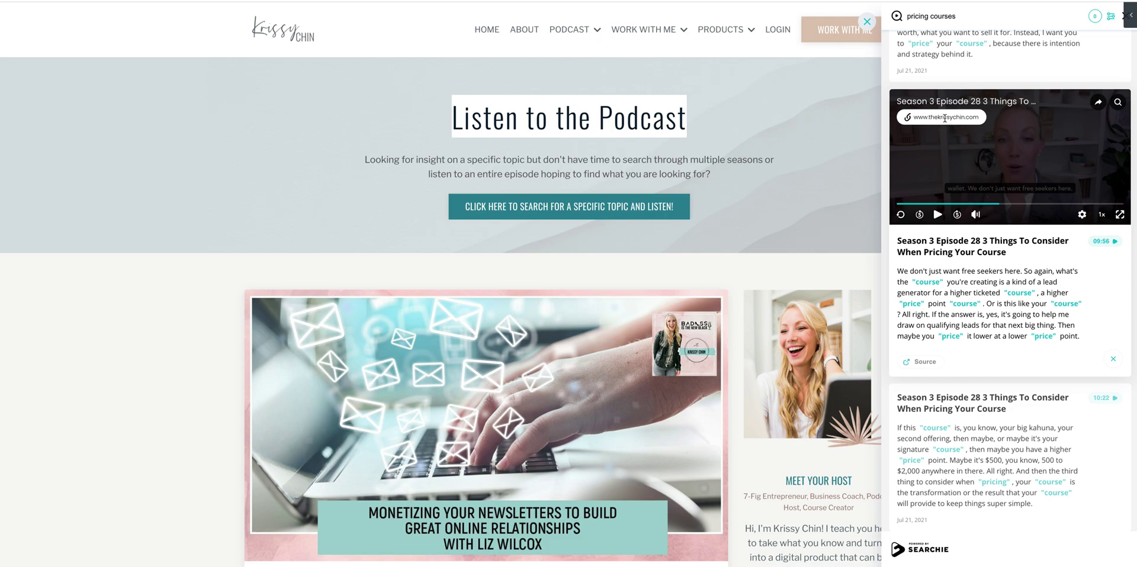
Step: Open the episode's web page through the link in the paused video and look through its description
click(945, 121)
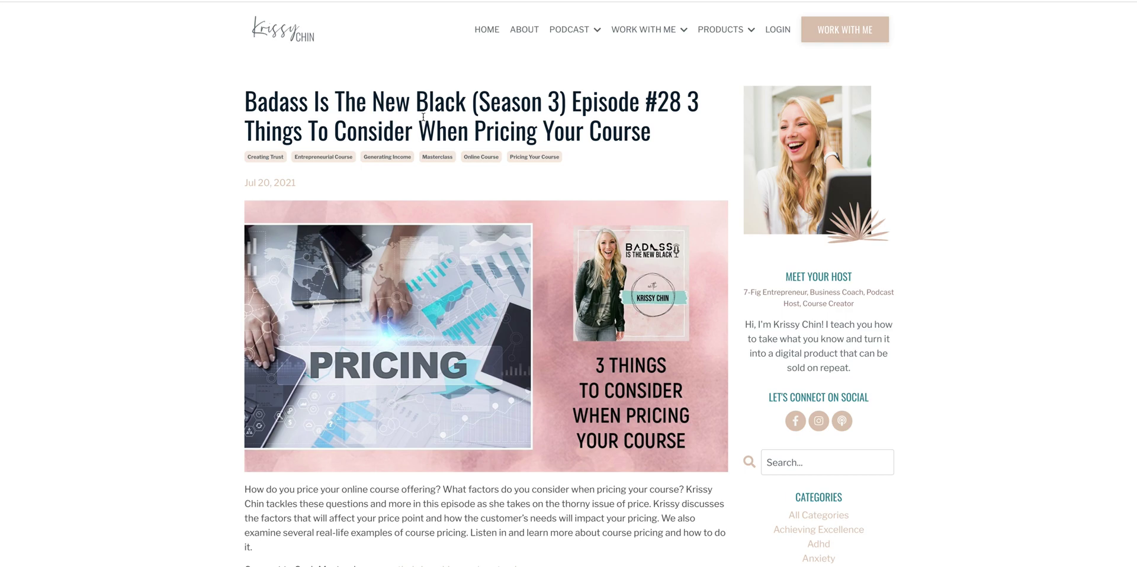
scroll(517, 202, down, 5)
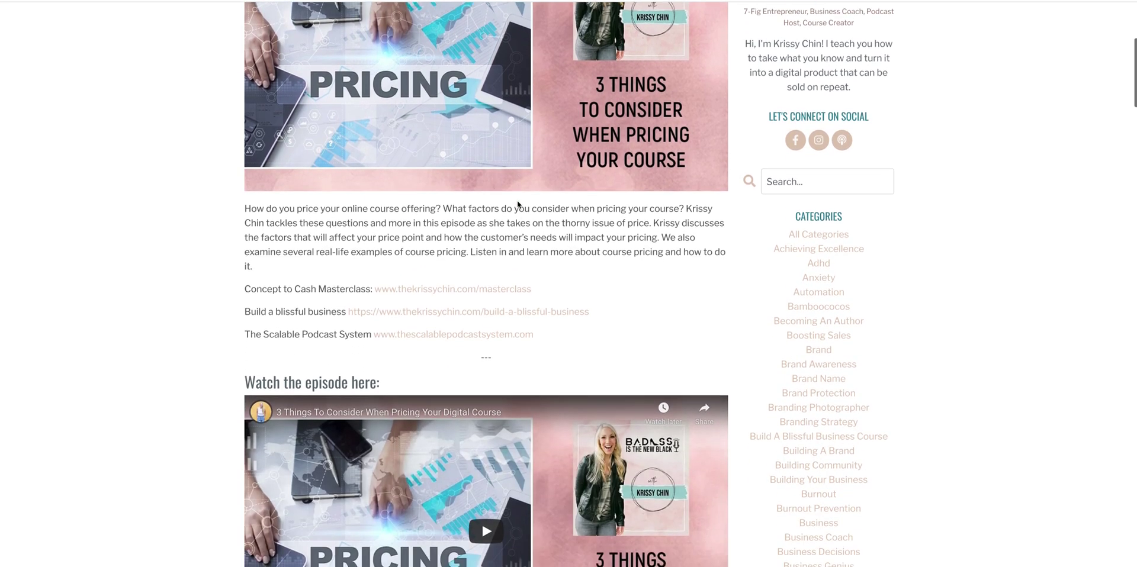
scroll(517, 201, up, 6)
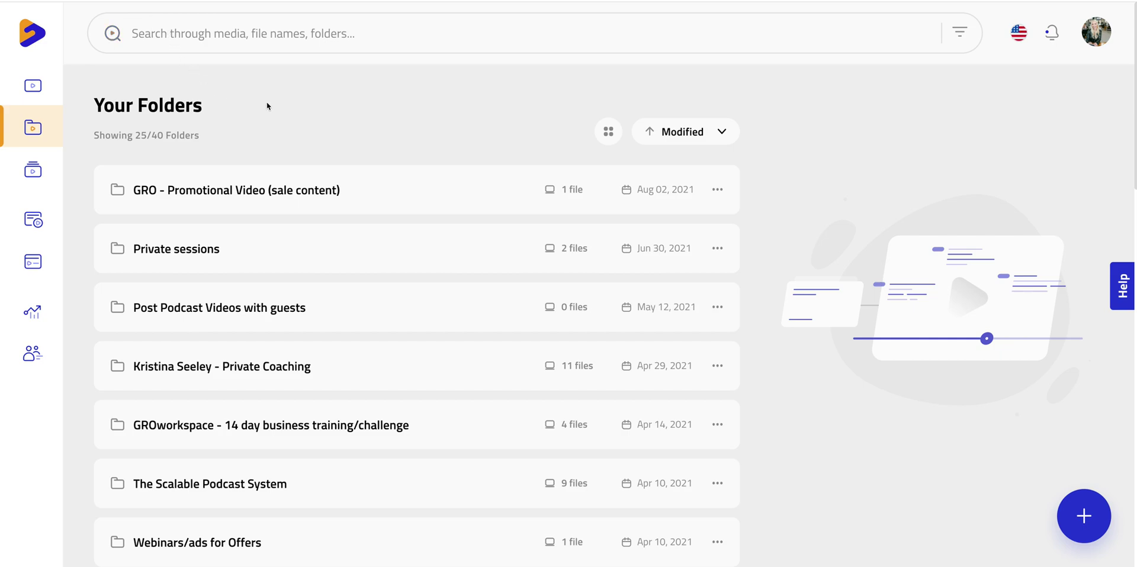
Step: In Searchie, review the podcast season folders, opening "Season 2 - Badass is the New Black Podcast" and returning to the folder list
scroll(266, 105, down, 10)
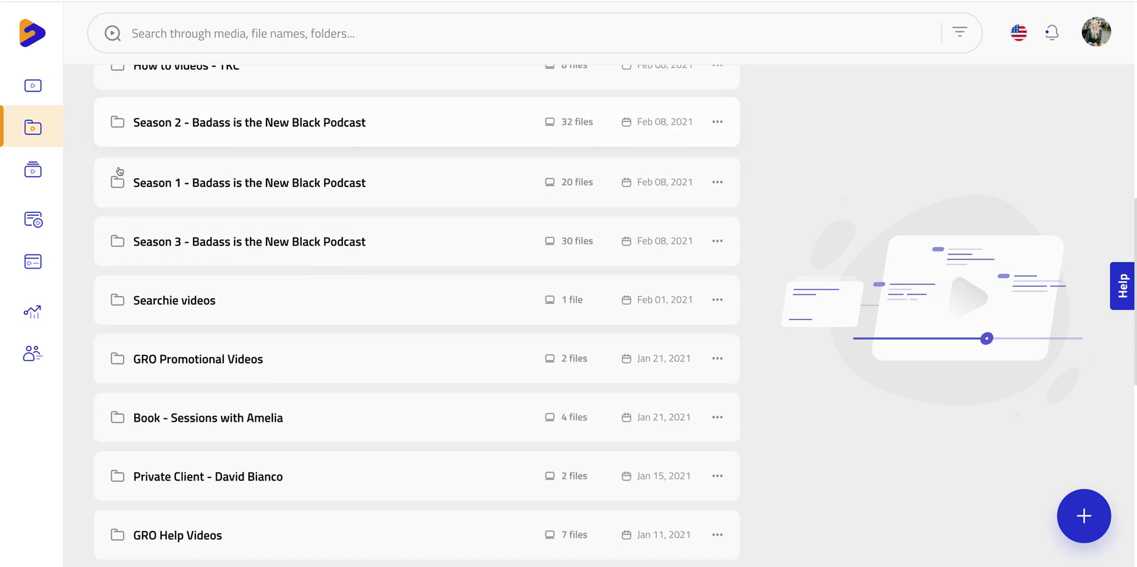
mouse_move(59, 128)
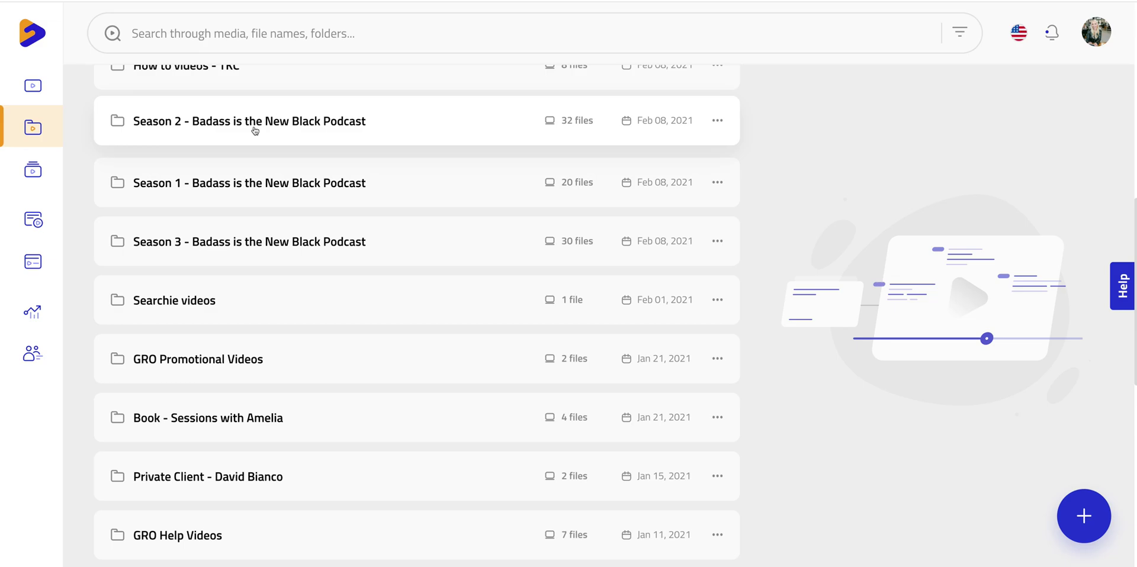
click(218, 123)
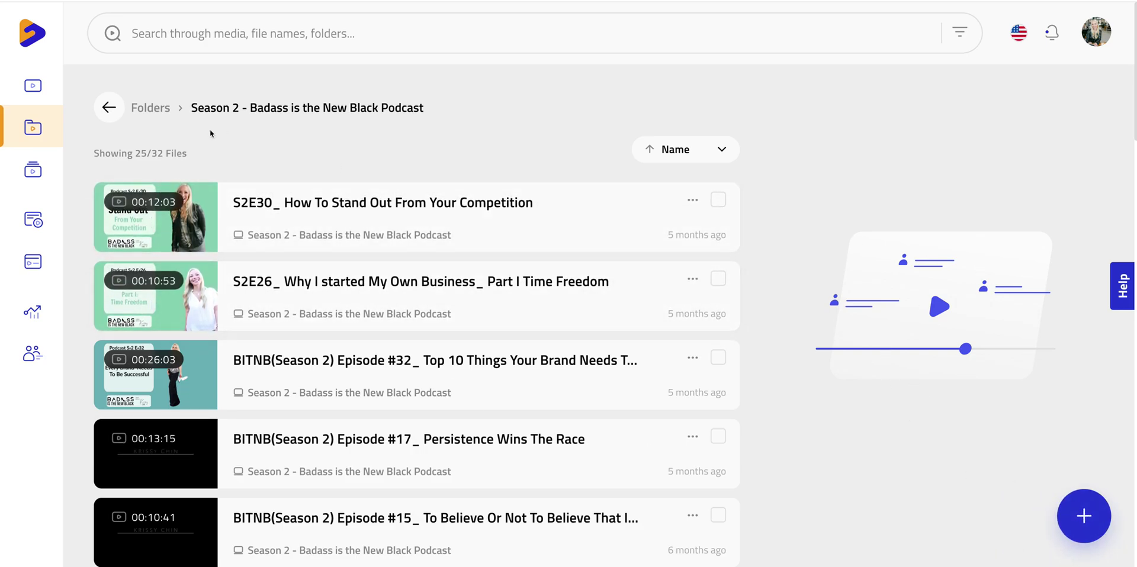
click(108, 109)
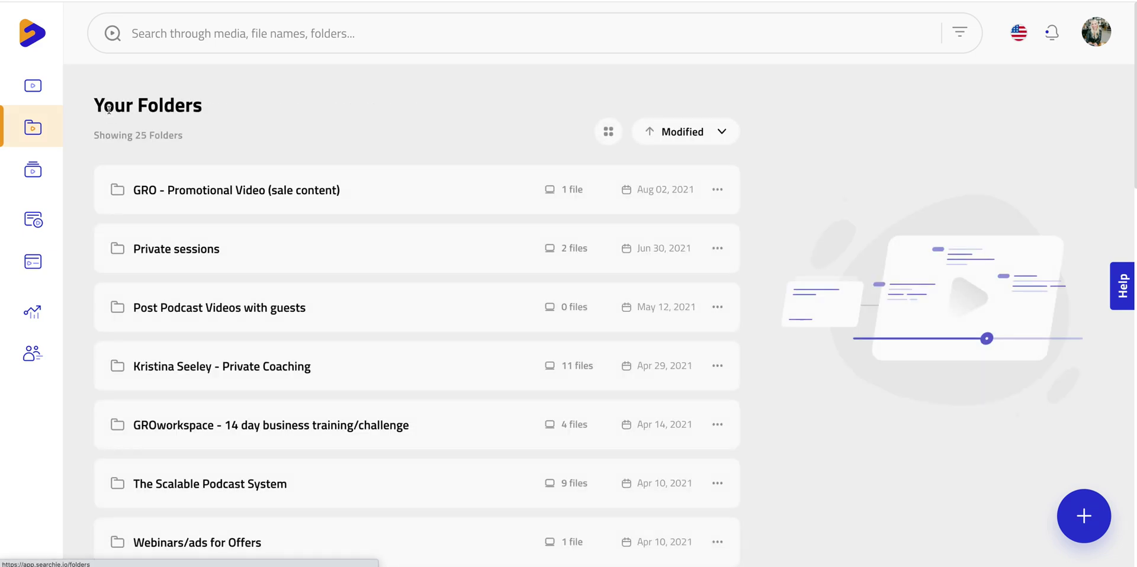
scroll(164, 178, down, 4)
scroll(219, 236, down, 6)
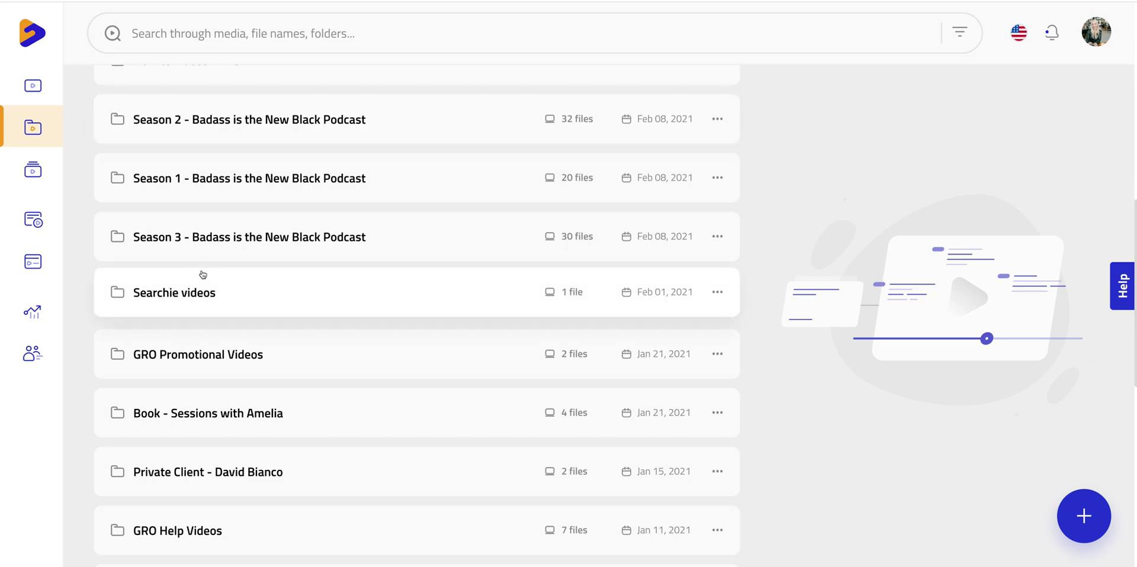
Step: Create a new widget named "podcast test"
mouse_move(55, 187)
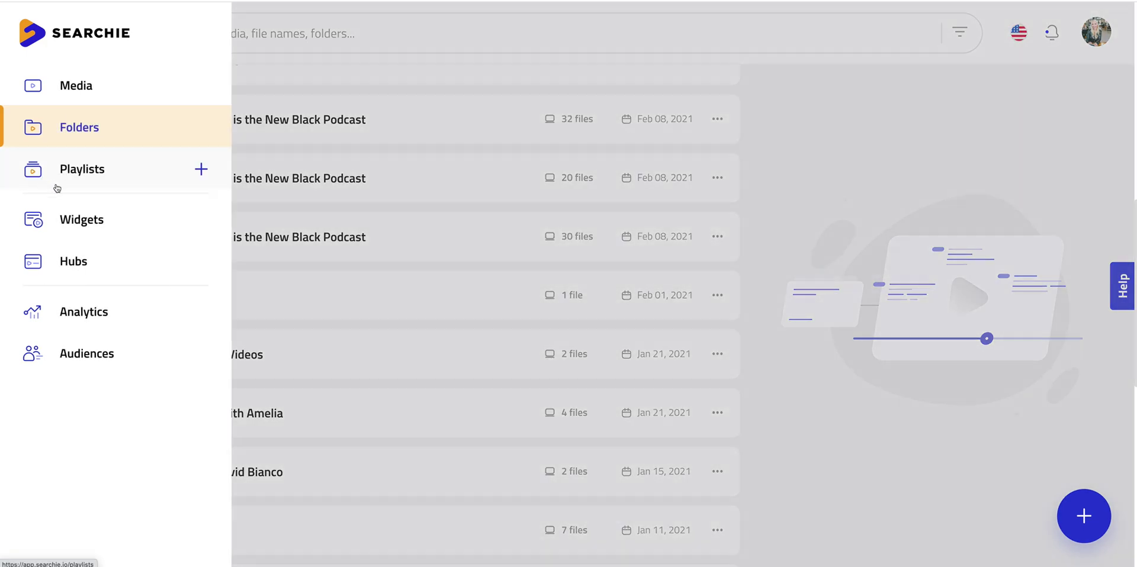
click(64, 219)
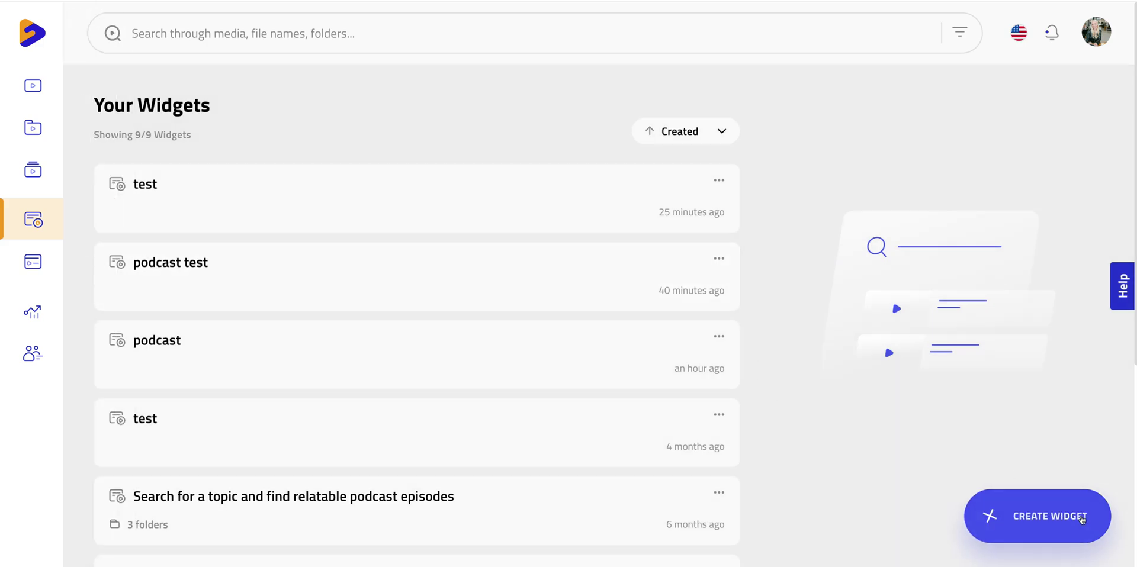
click(1067, 518)
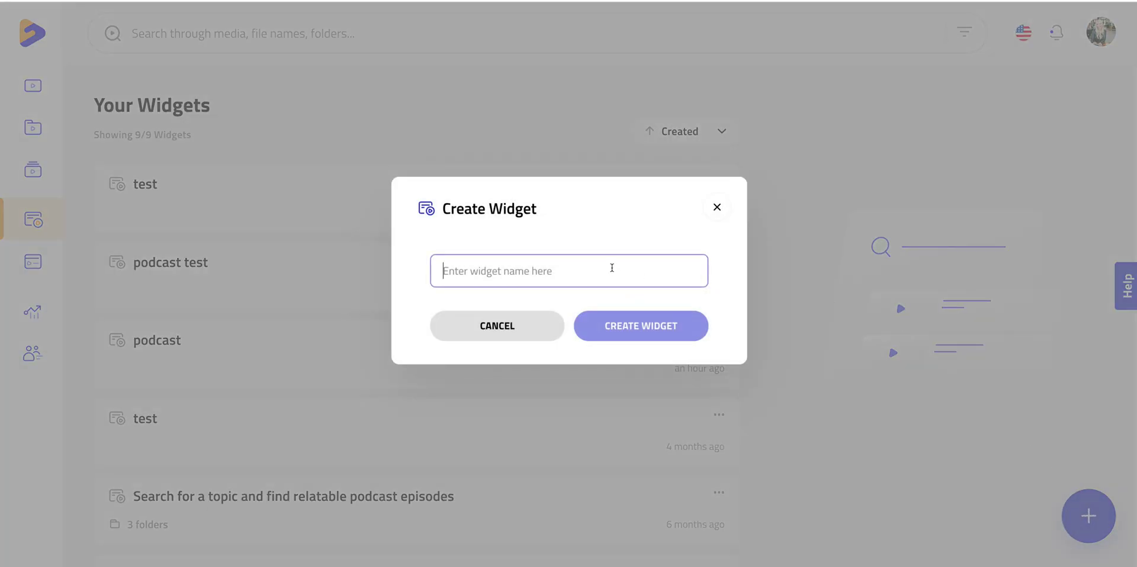
text(podcast)
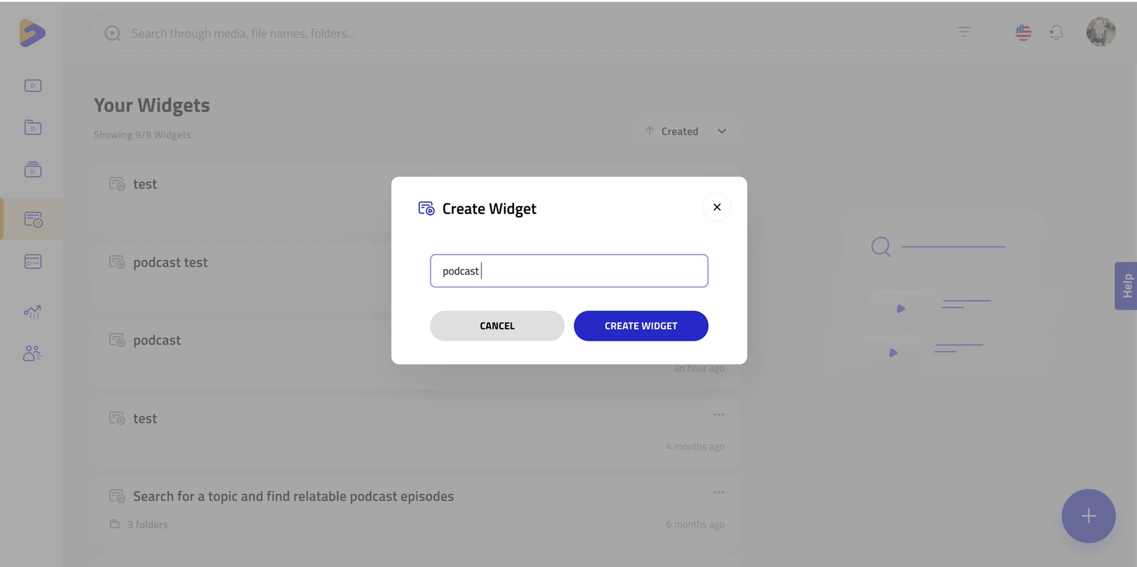
text( test)
click(666, 328)
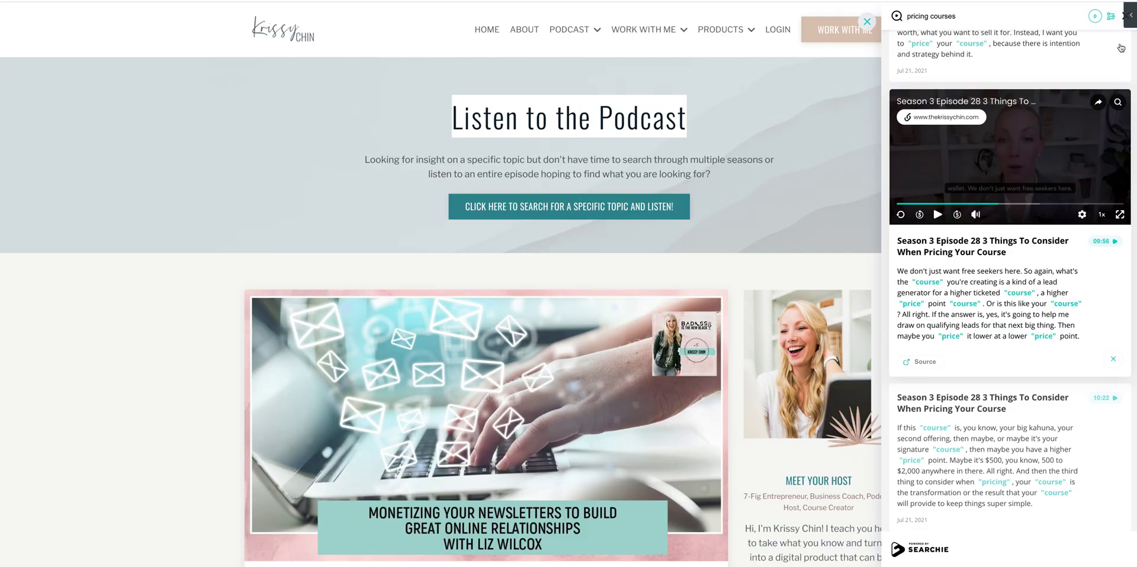
Step: Examine the appearance settings of the podcast test widget, including its logo and color options
click(1122, 20)
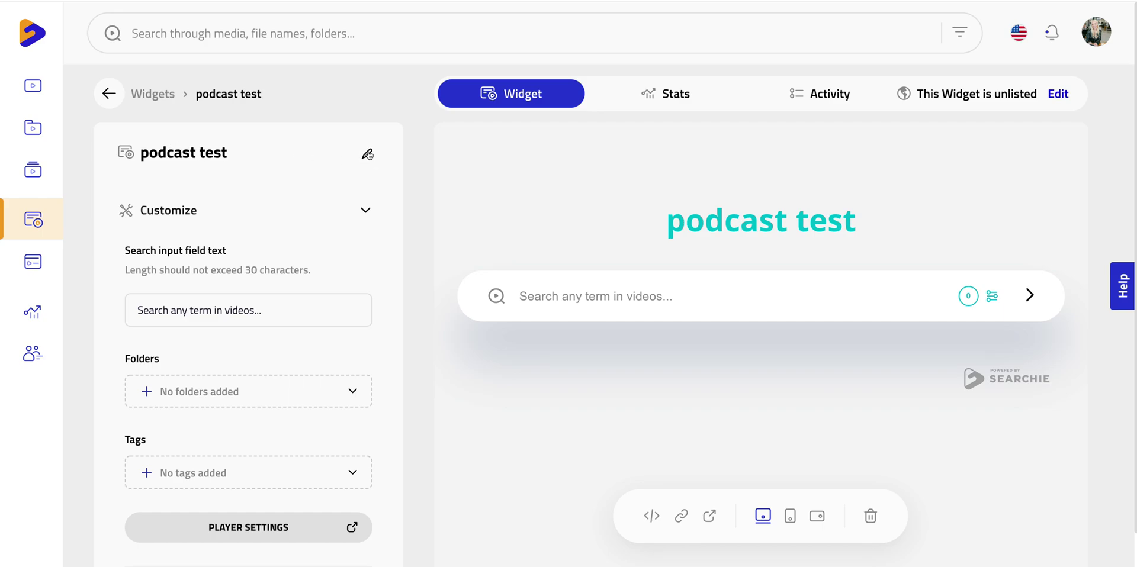
scroll(332, 212, down, 4)
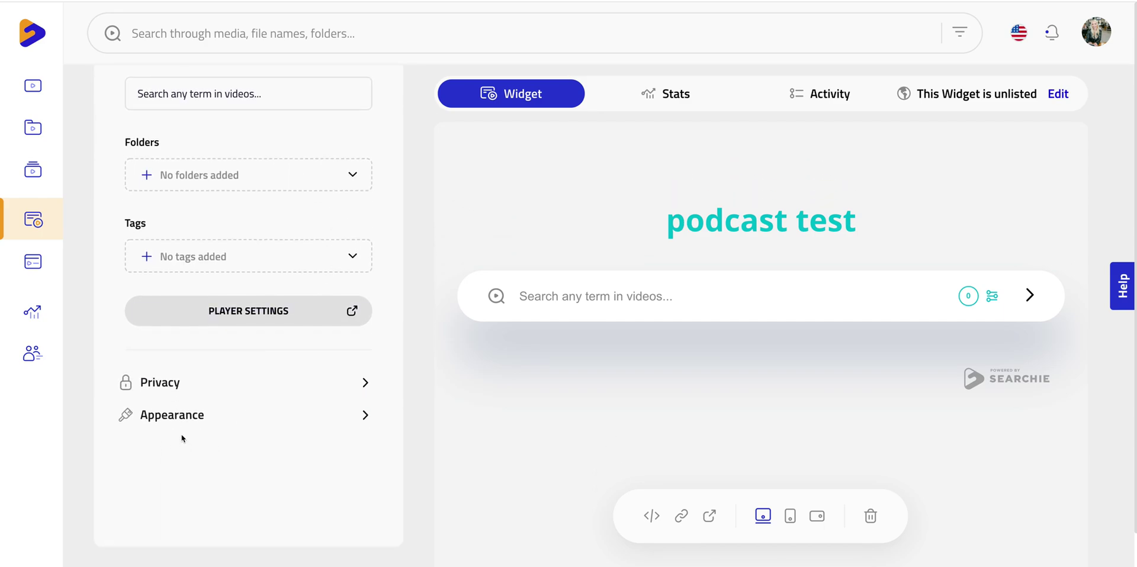
click(324, 416)
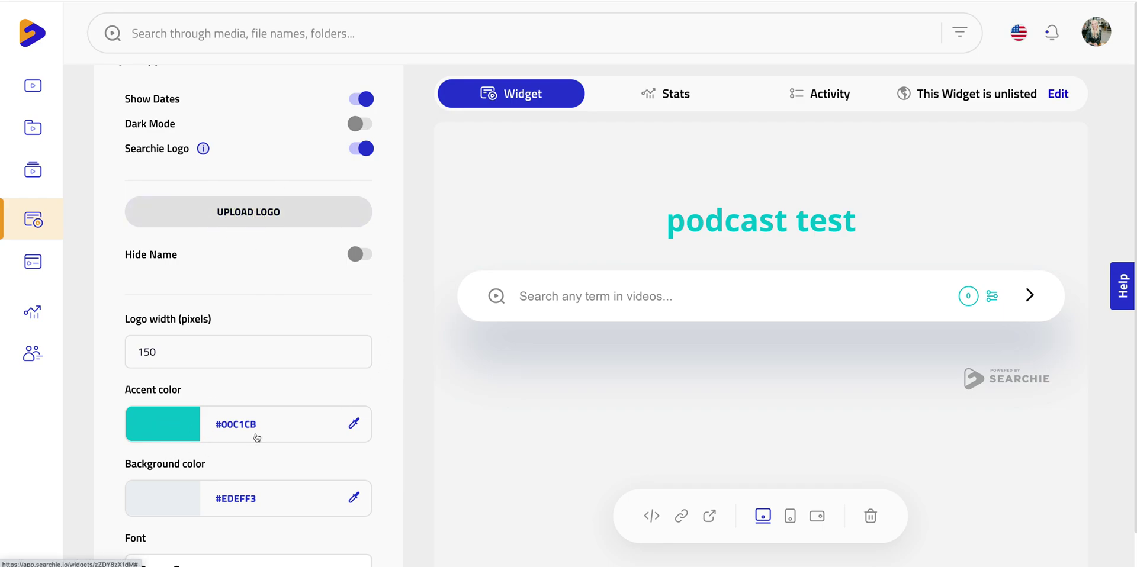
scroll(264, 382, up, 4)
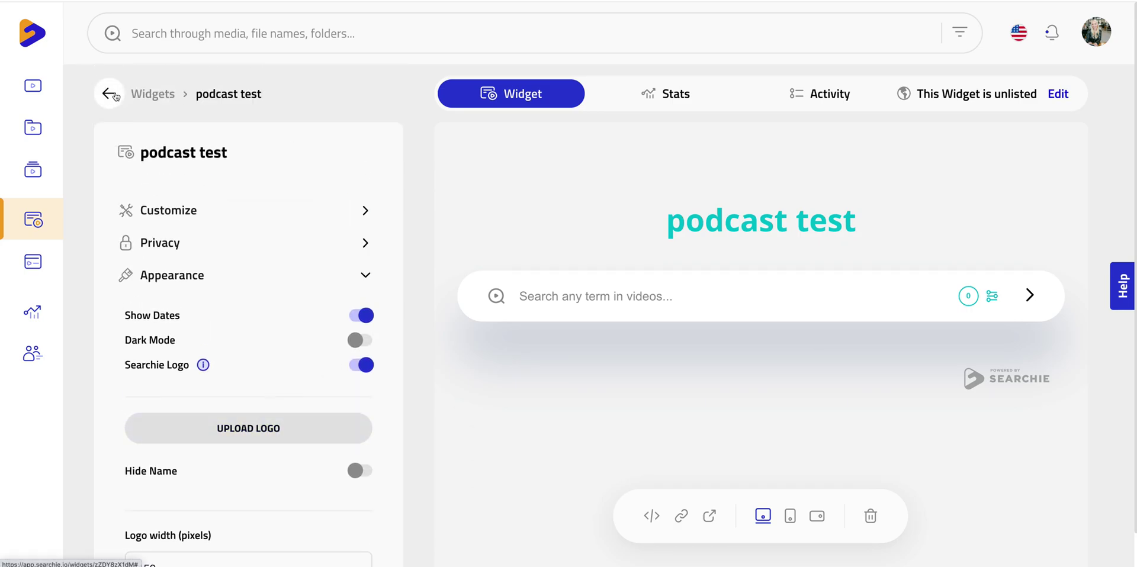
Step: Return to the widget list, open "Search for a topic and find relatable podcast episodes" and examine its folder and customization settings
click(142, 95)
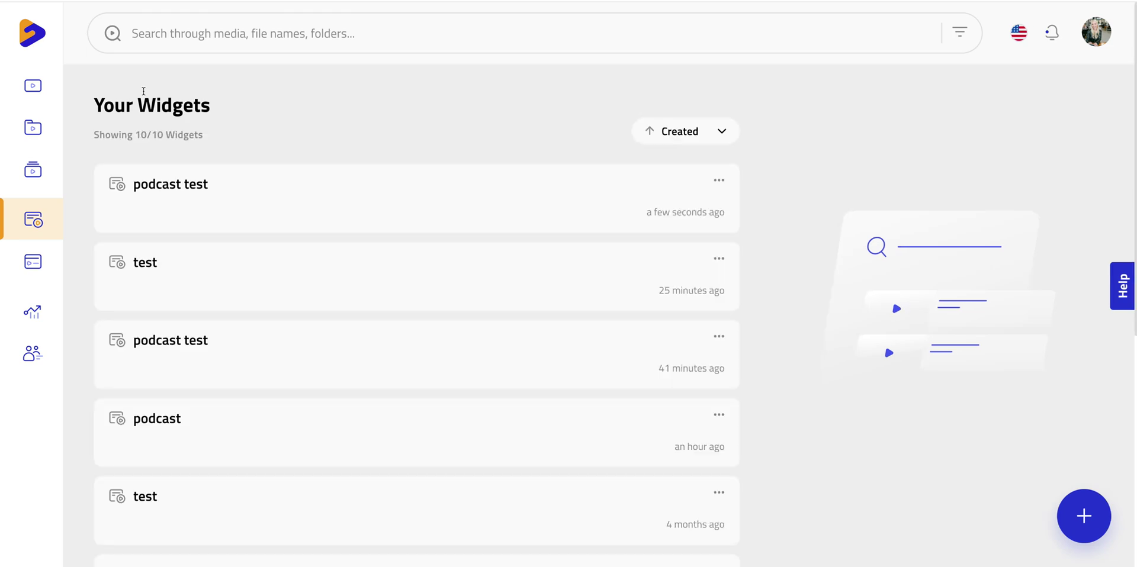
scroll(279, 142, down, 6)
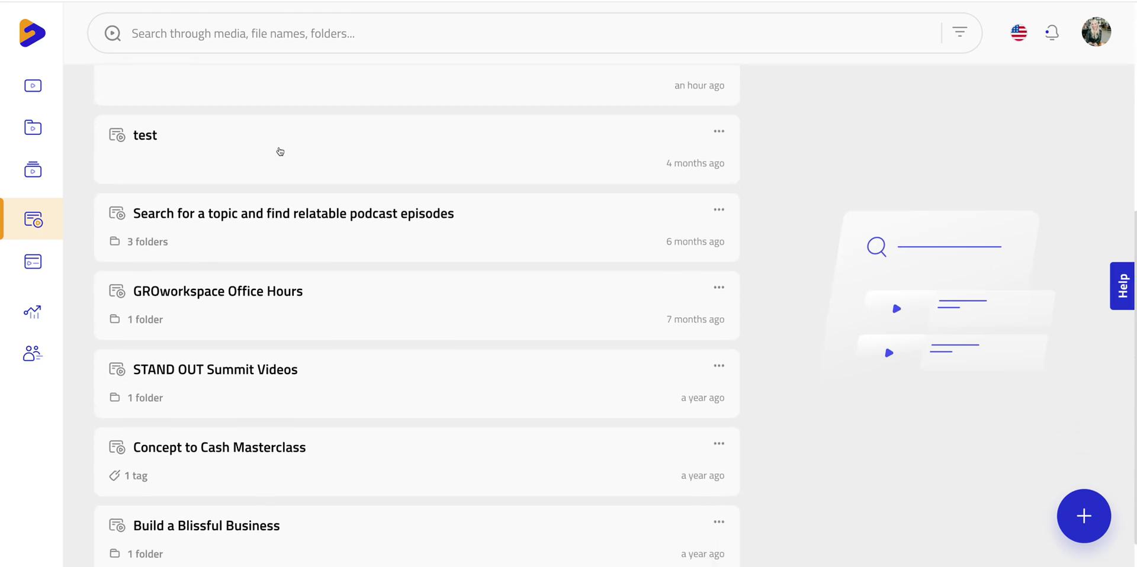
click(282, 205)
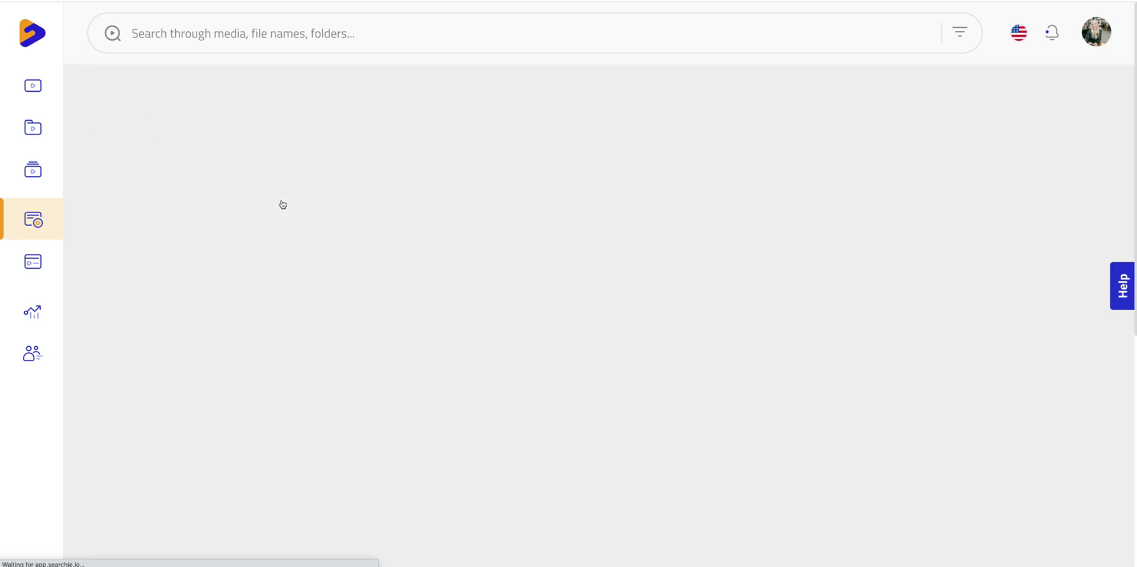
scroll(371, 214, down, 3)
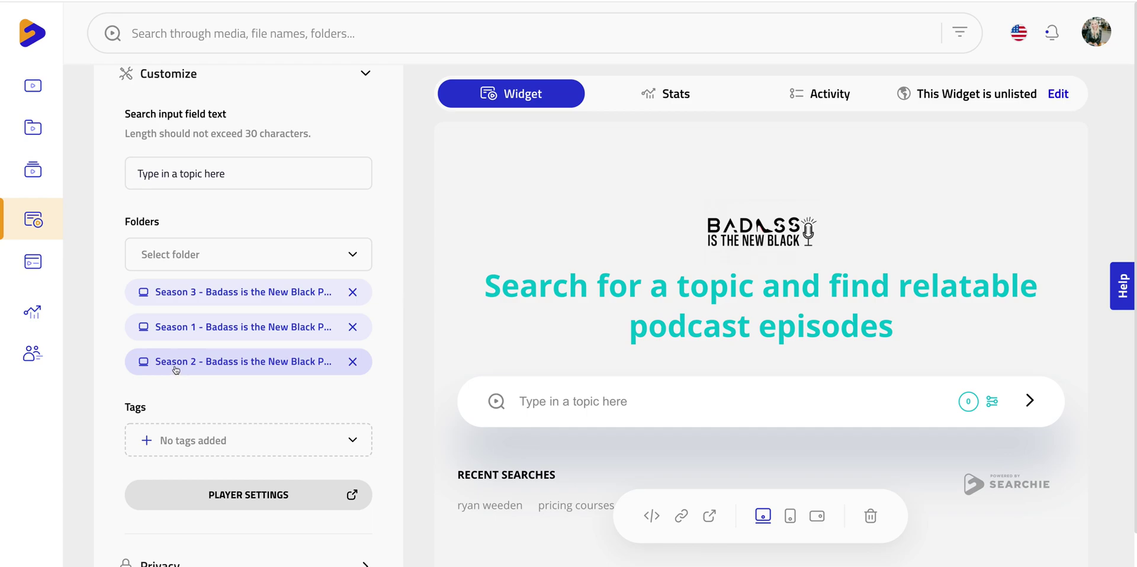
scroll(176, 371, down, 3)
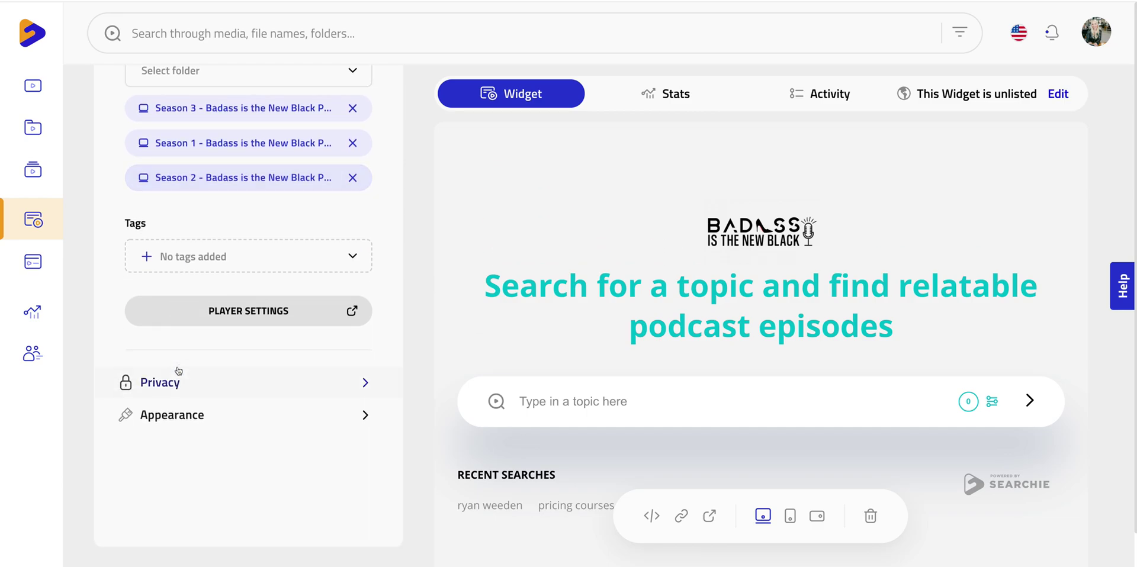
Step: Open the widget's embed options, view the pop-out version, and copy its full-height code for the page HEAD
scroll(181, 370, up, 5)
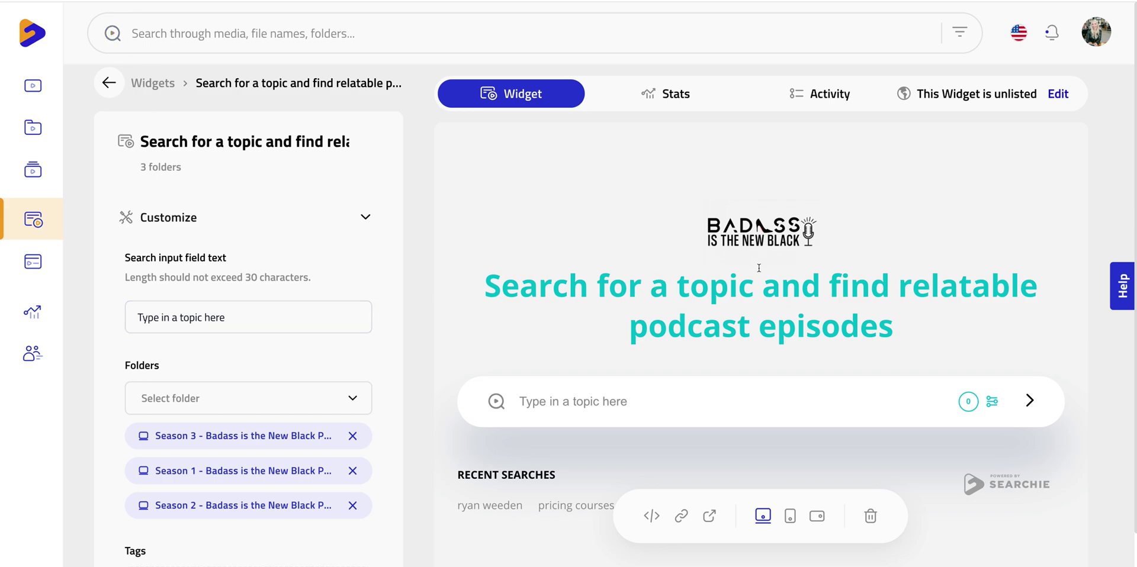
scroll(732, 349, down, 1)
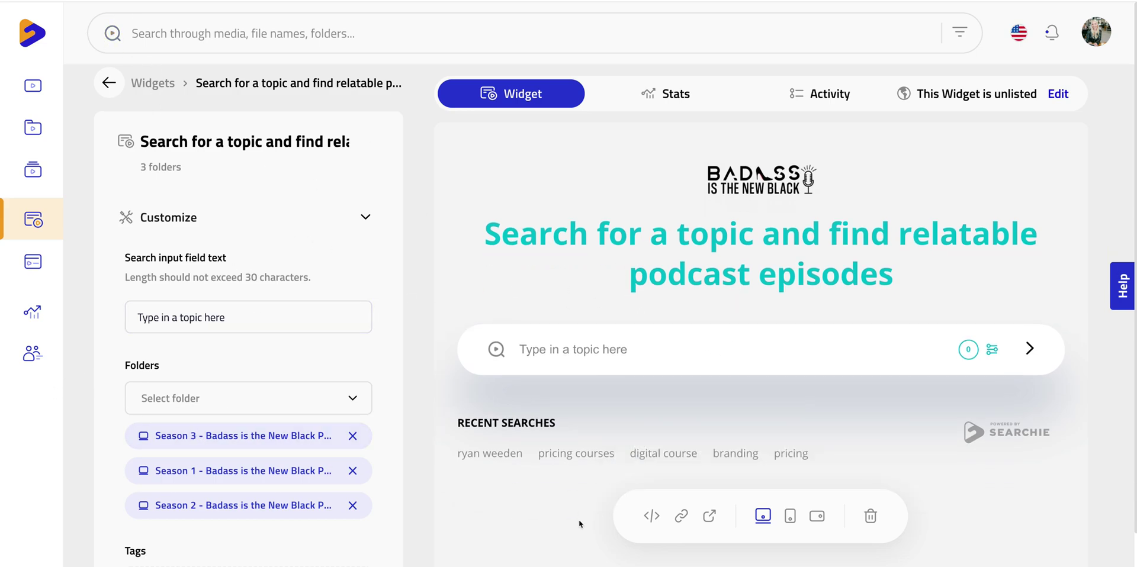
click(651, 516)
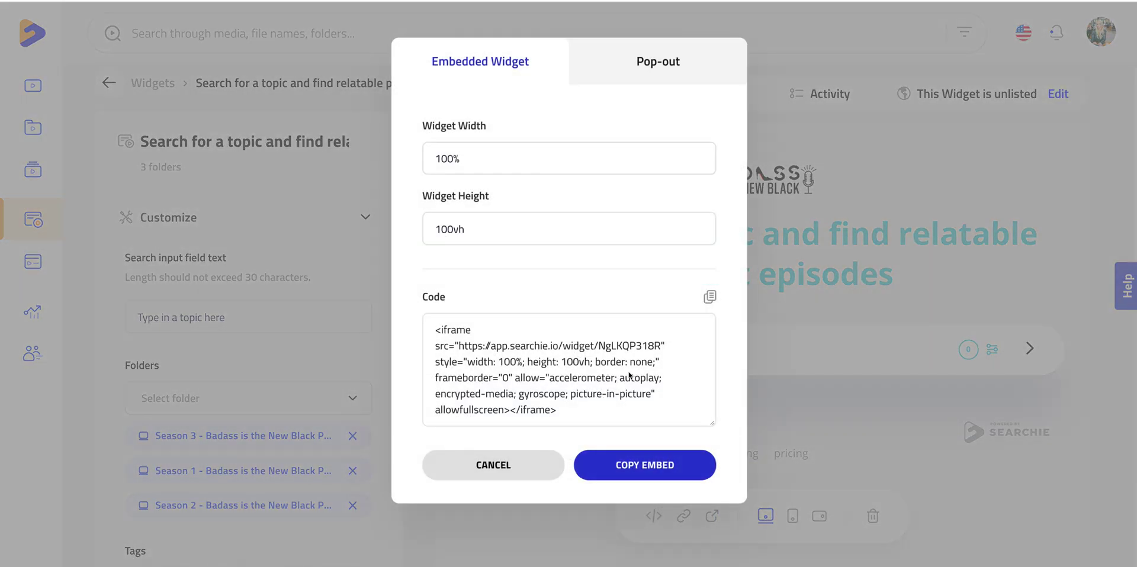
click(678, 64)
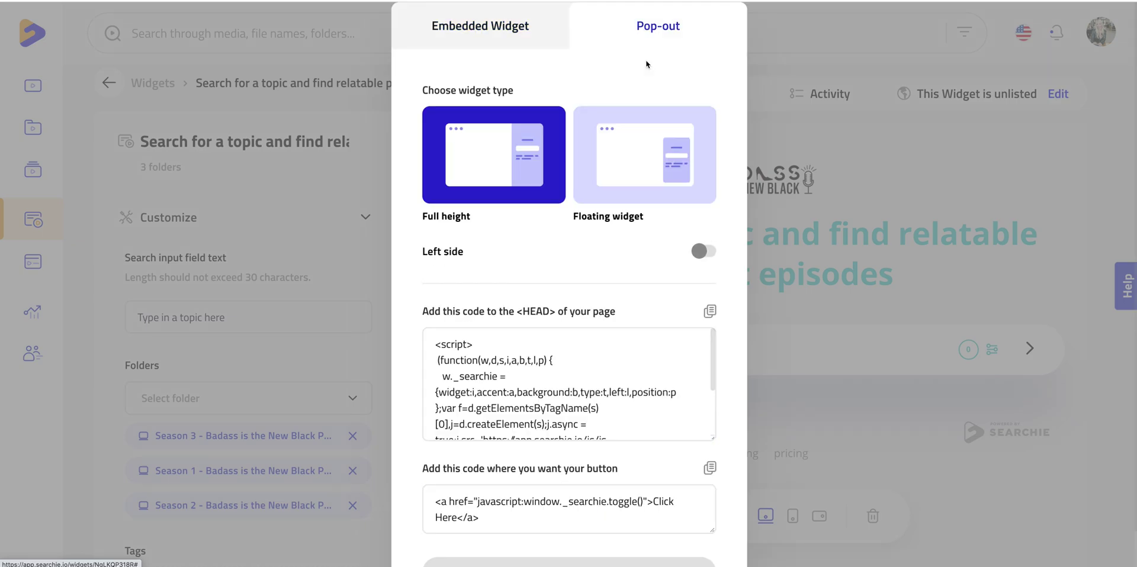
scroll(557, 199, down, 1)
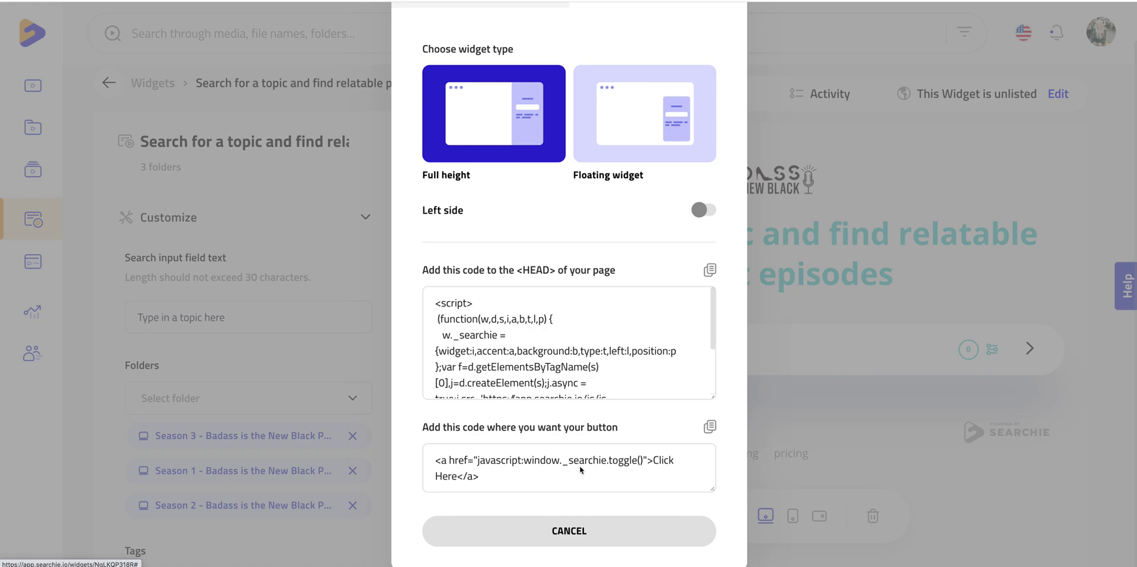
click(709, 270)
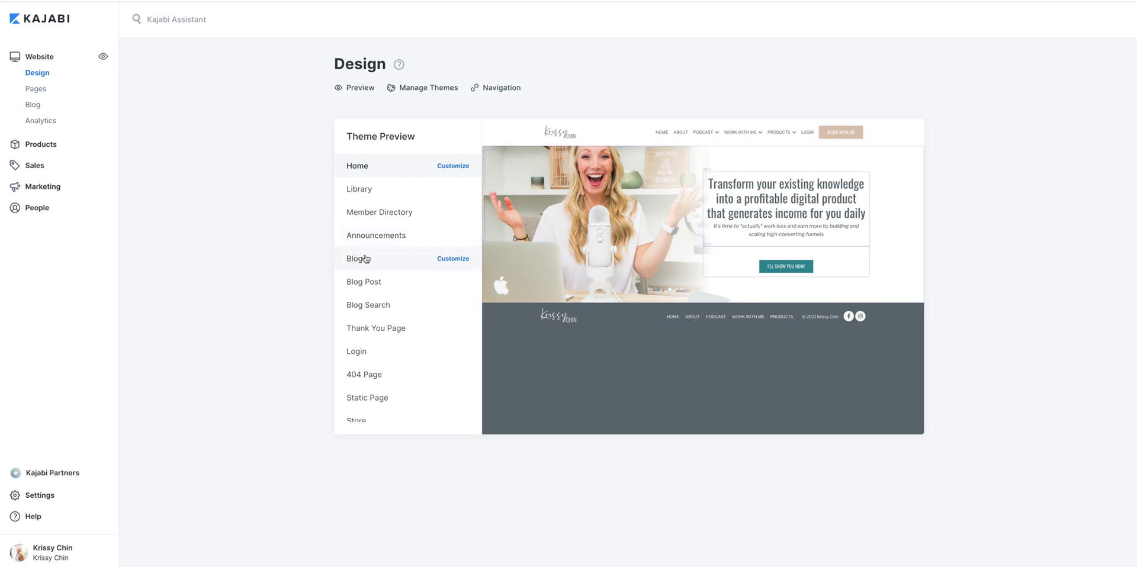
Step: In Kajabi, customize the Blog page and open the Call To Action settings of the Hero section's text block
click(458, 261)
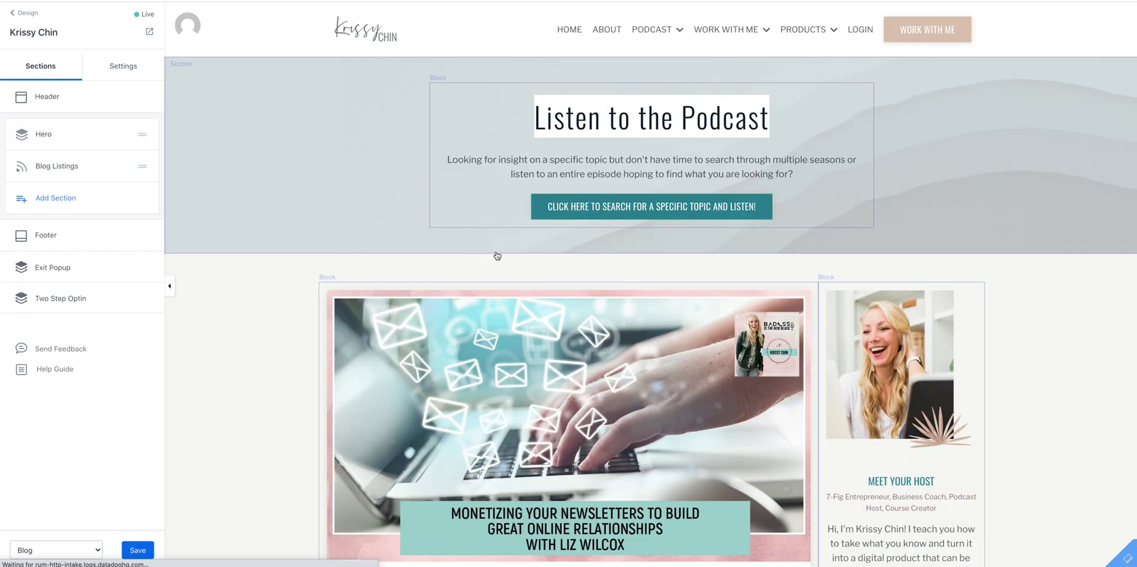
click(406, 142)
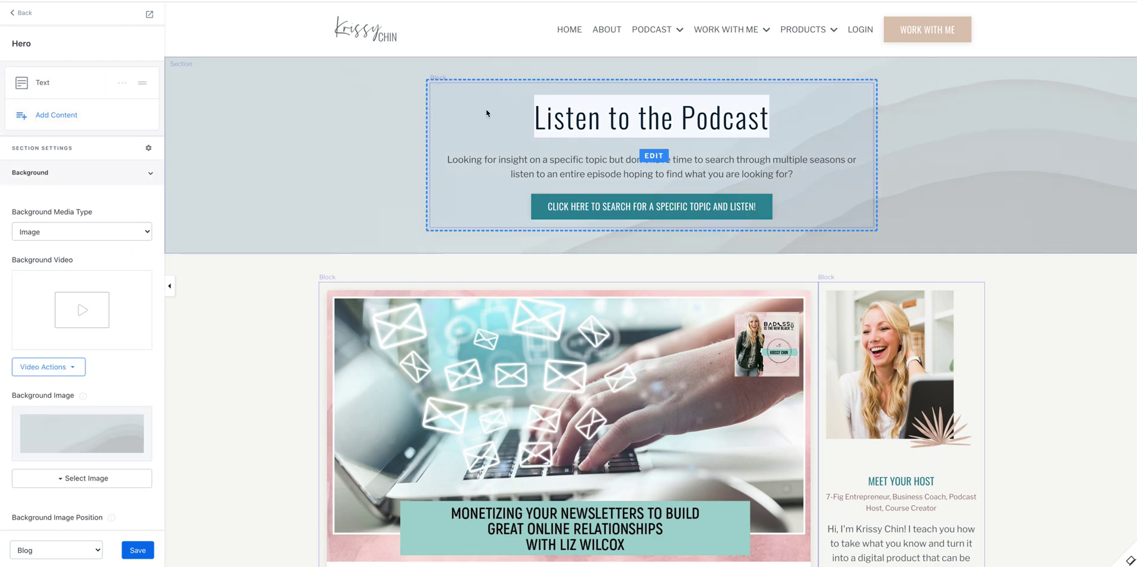
click(43, 84)
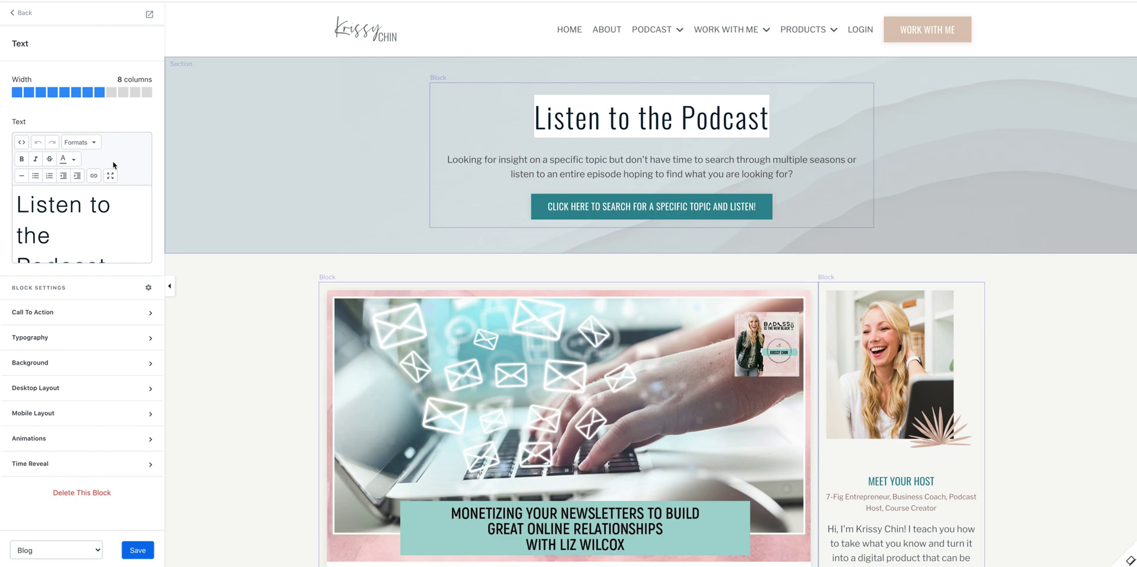
scroll(61, 220, down, 4)
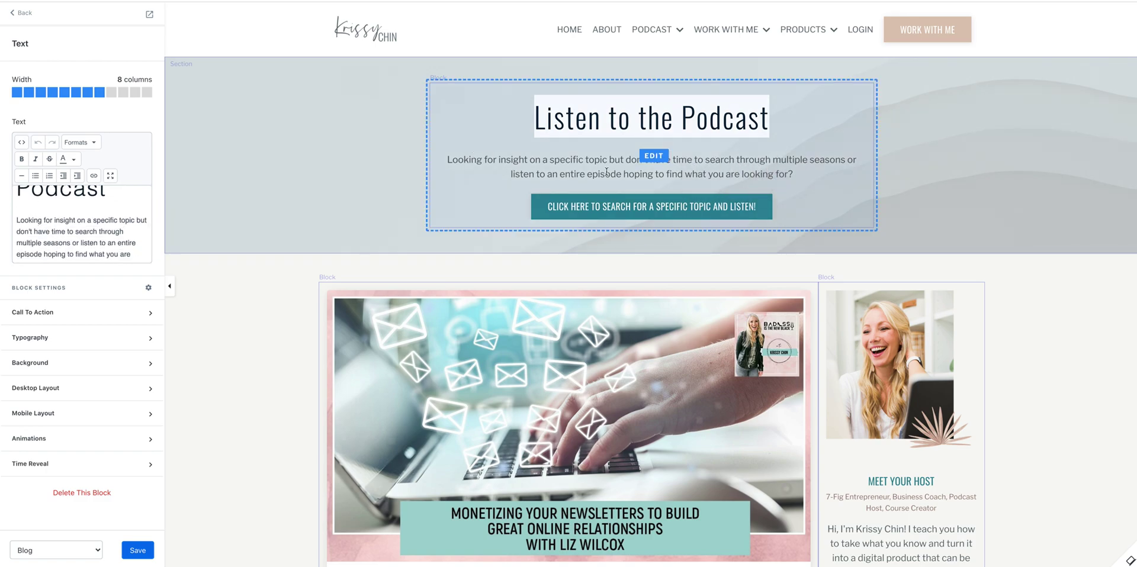
scroll(107, 237, down, 1)
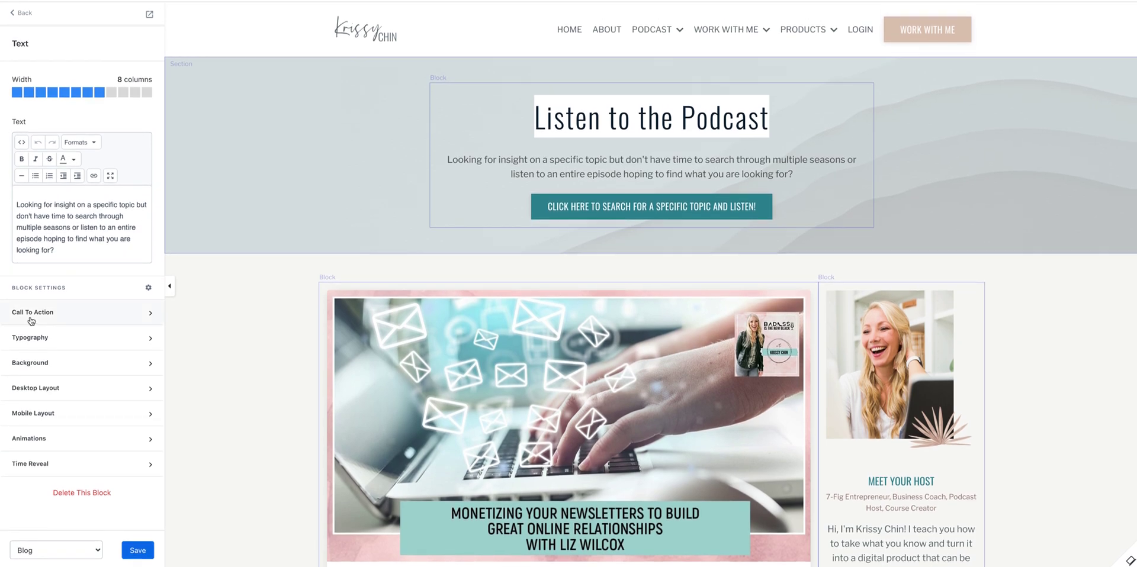
click(144, 318)
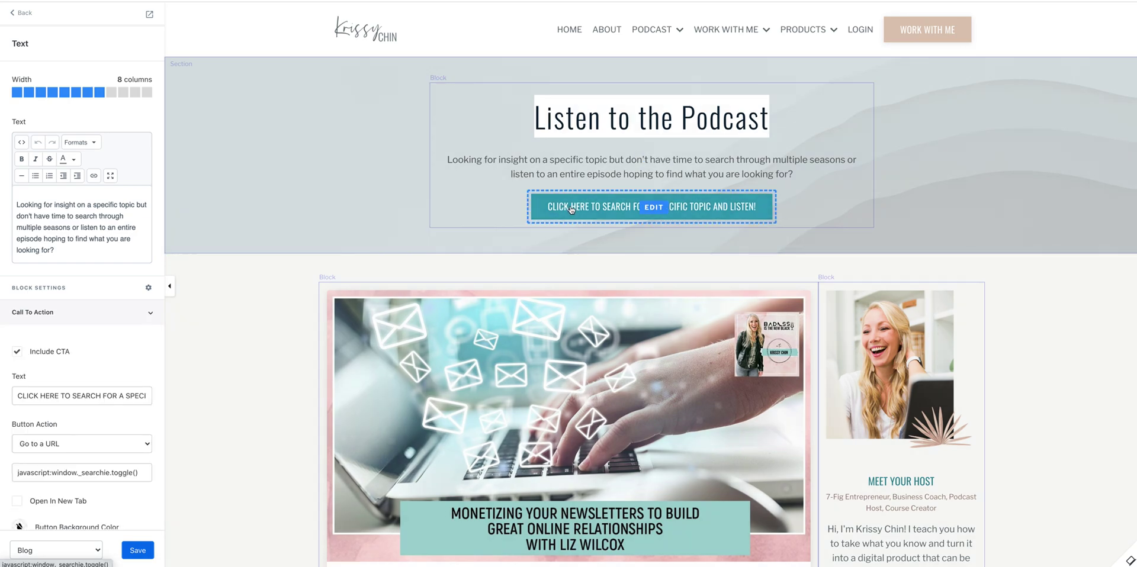
Step: Review the Searchie script in the Hero text block's source code, accept the code, and save the page
click(21, 144)
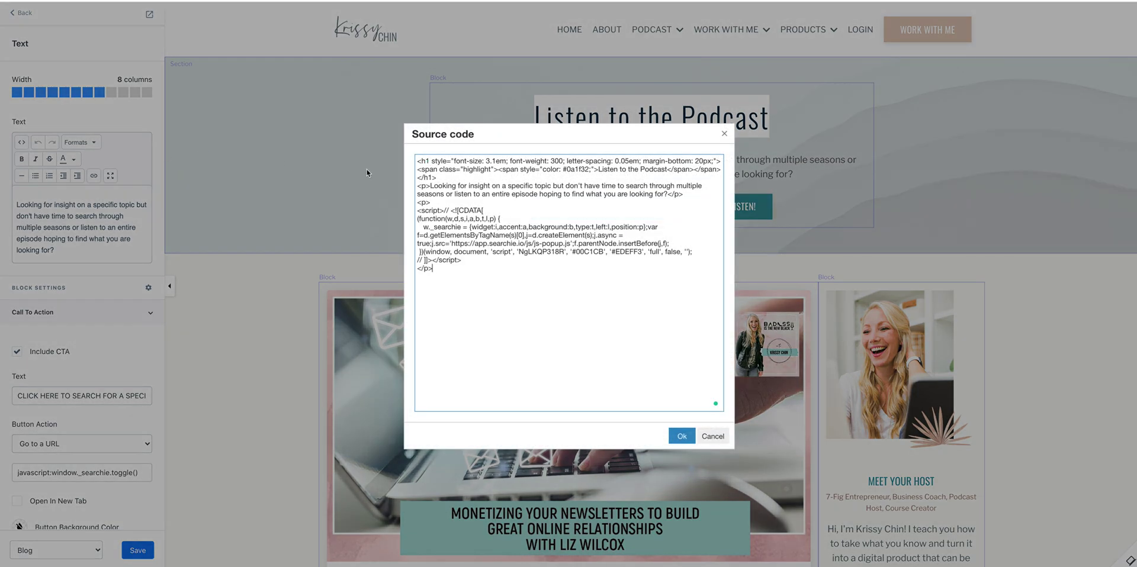
click(437, 202)
drag(439, 205, 439, 271)
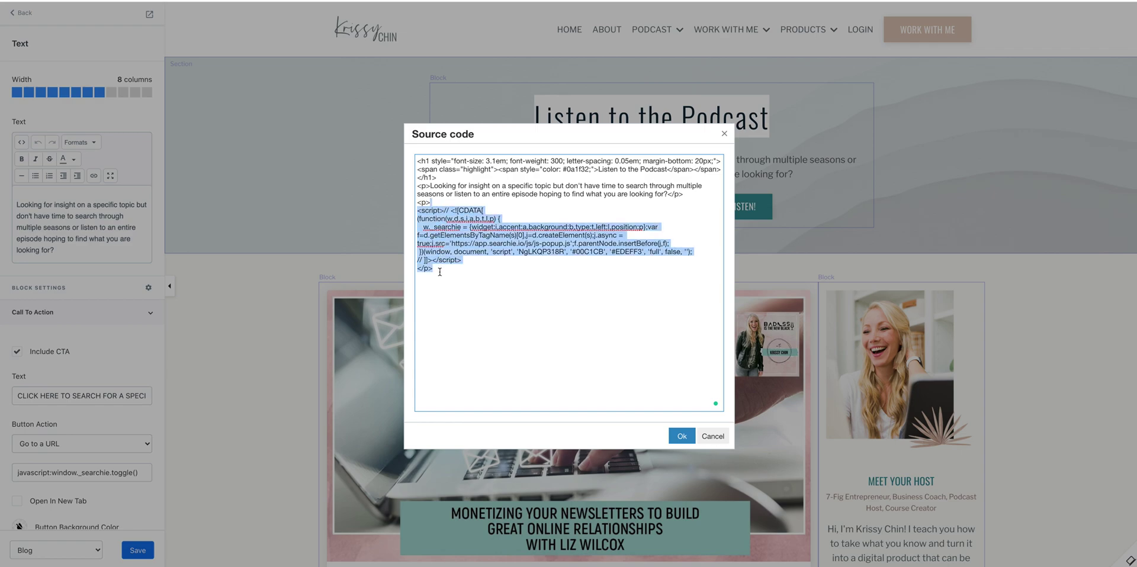
click(458, 201)
click(681, 436)
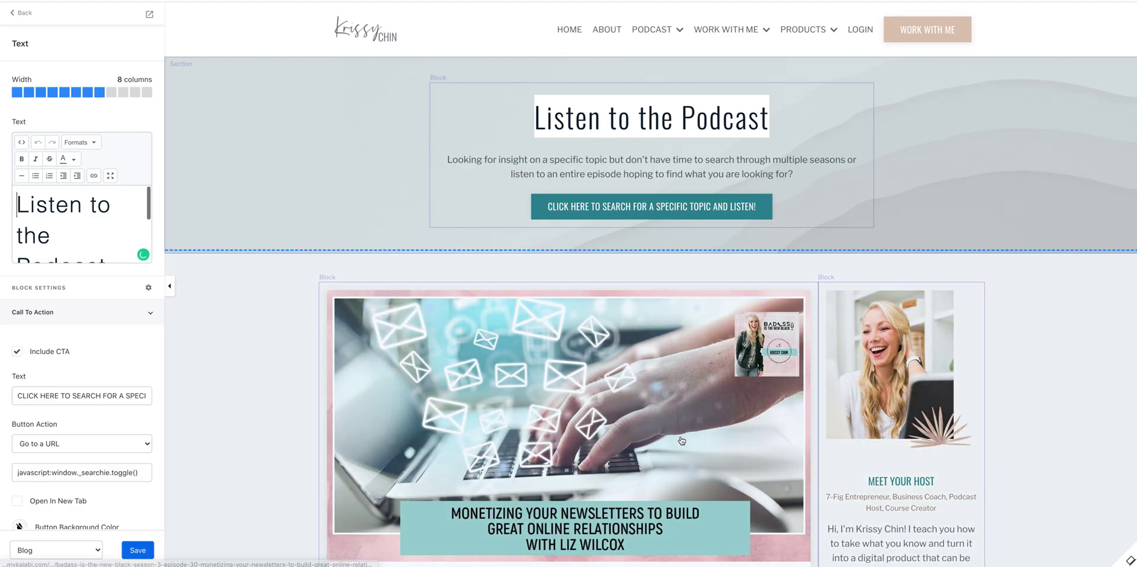
click(22, 142)
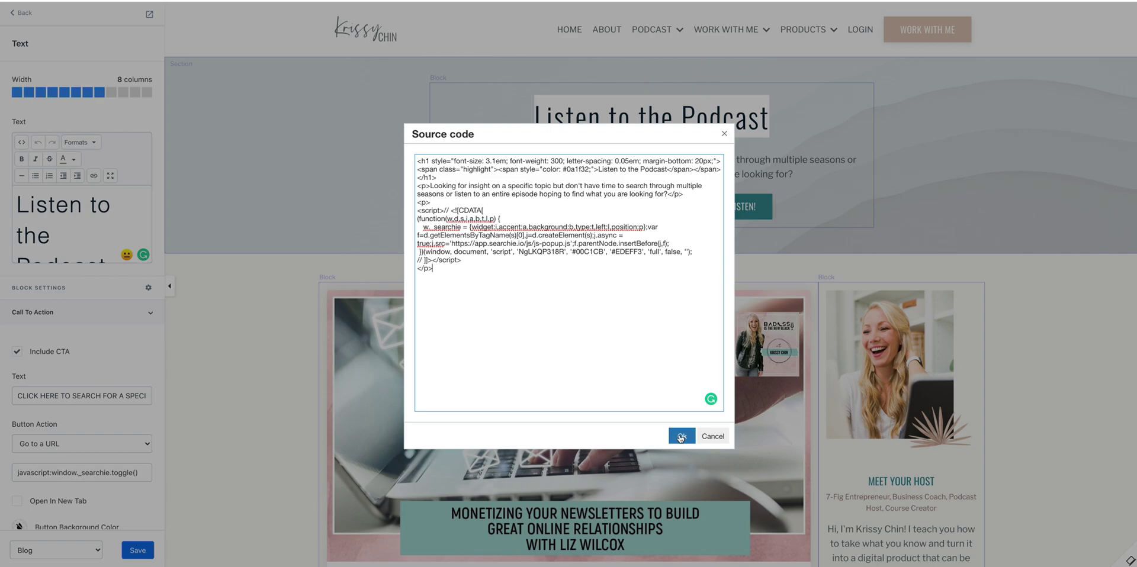
click(680, 438)
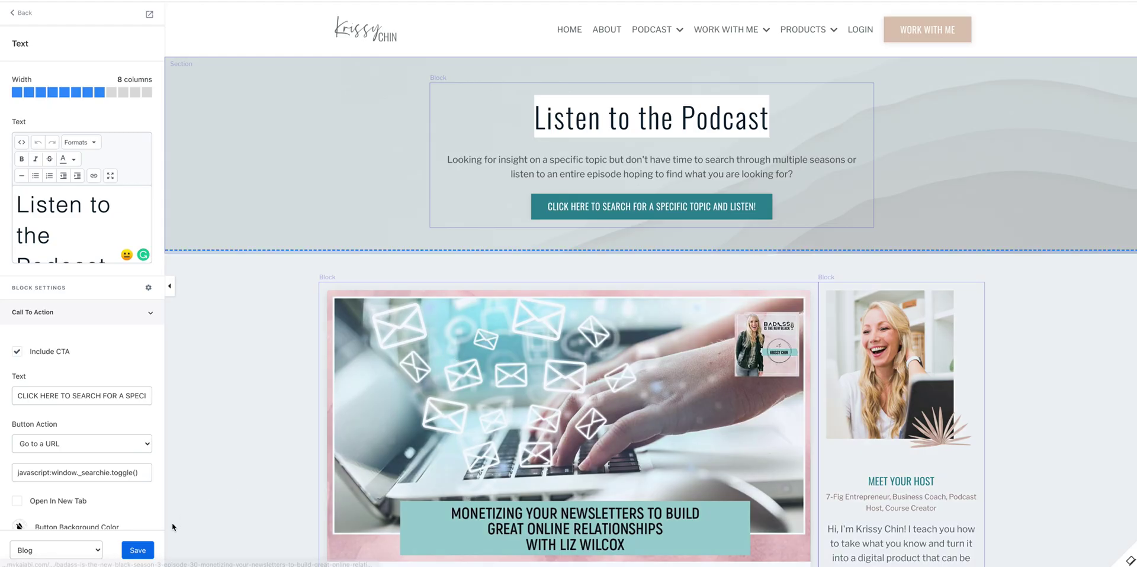
click(138, 550)
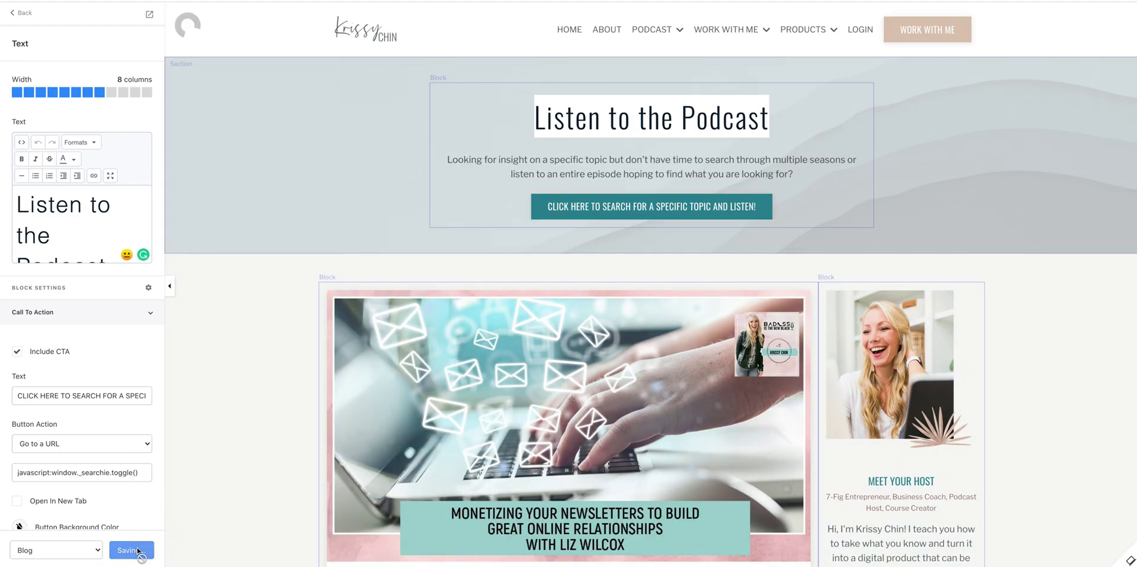
Step: Switch to Searchie and select javascript:window._searchie.toggle() within the widget's button code
click(569, 210)
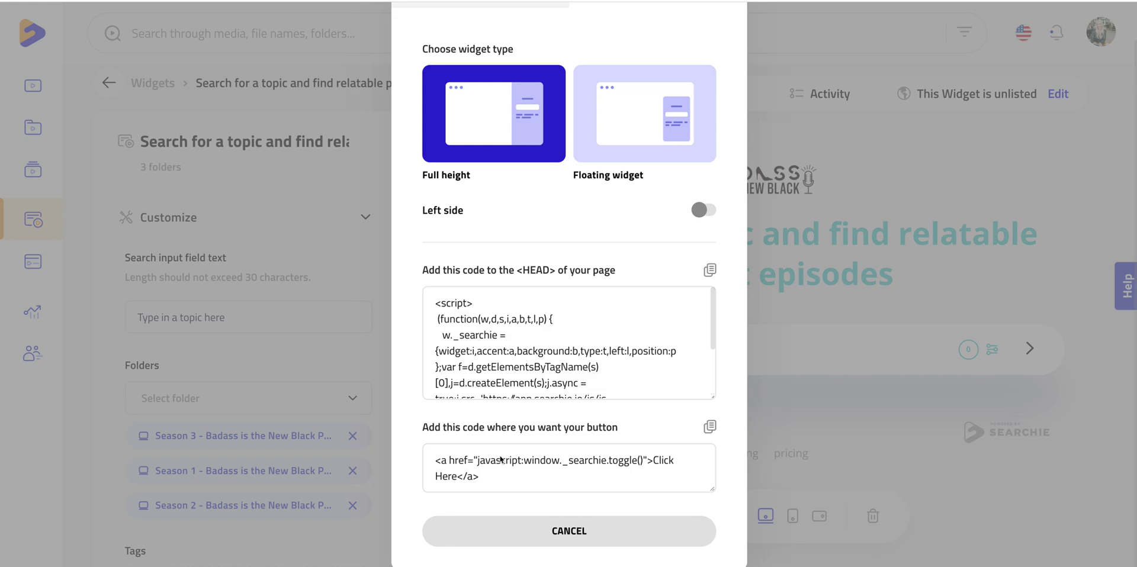
drag(477, 462, 515, 466)
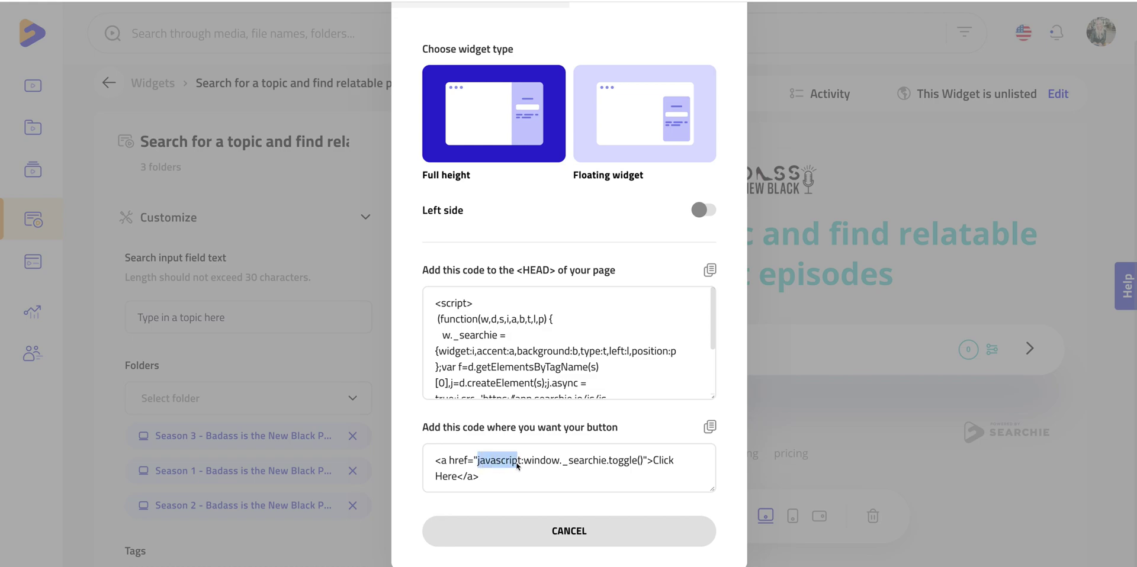
drag(620, 470, 643, 465)
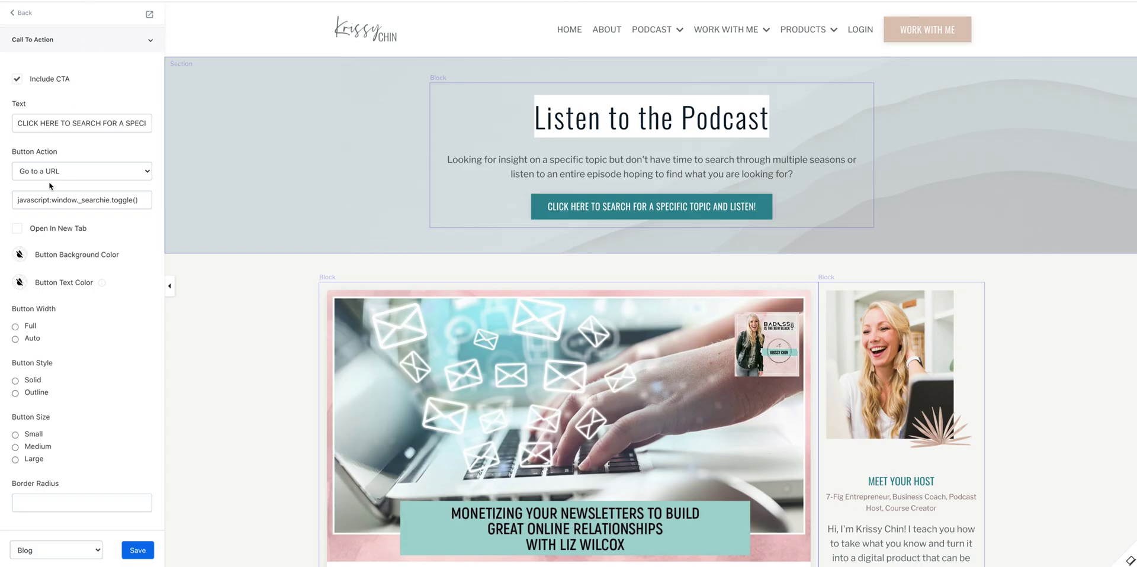
Step: In Kajabi, clear the URL of the Hero block's call-to-action button
drag(12, 125, 162, 131)
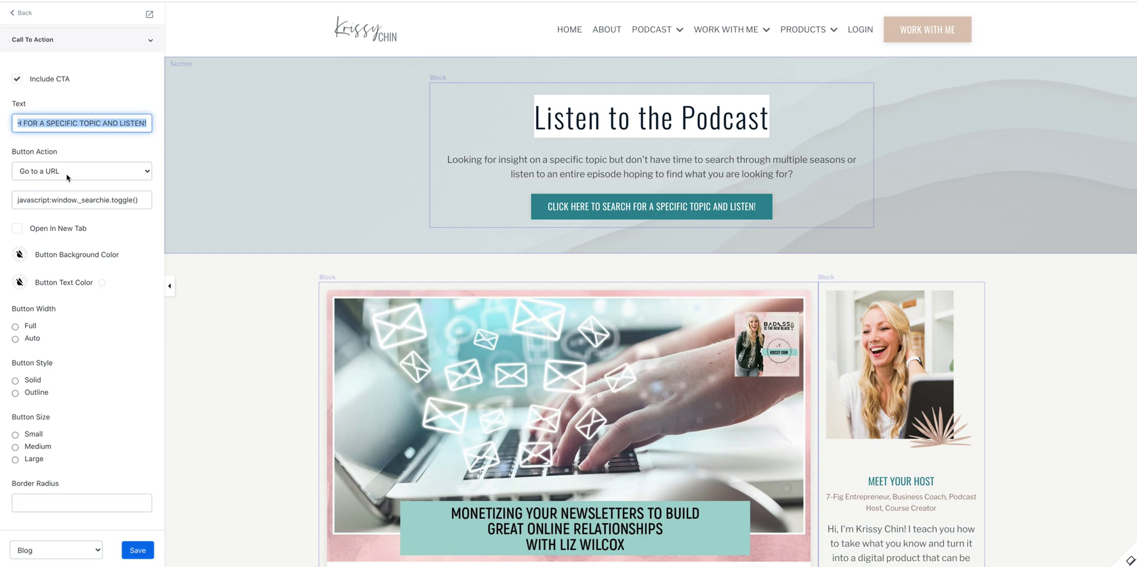
drag(18, 201, 150, 204)
key(ctrl+c)
key(BackSpace)
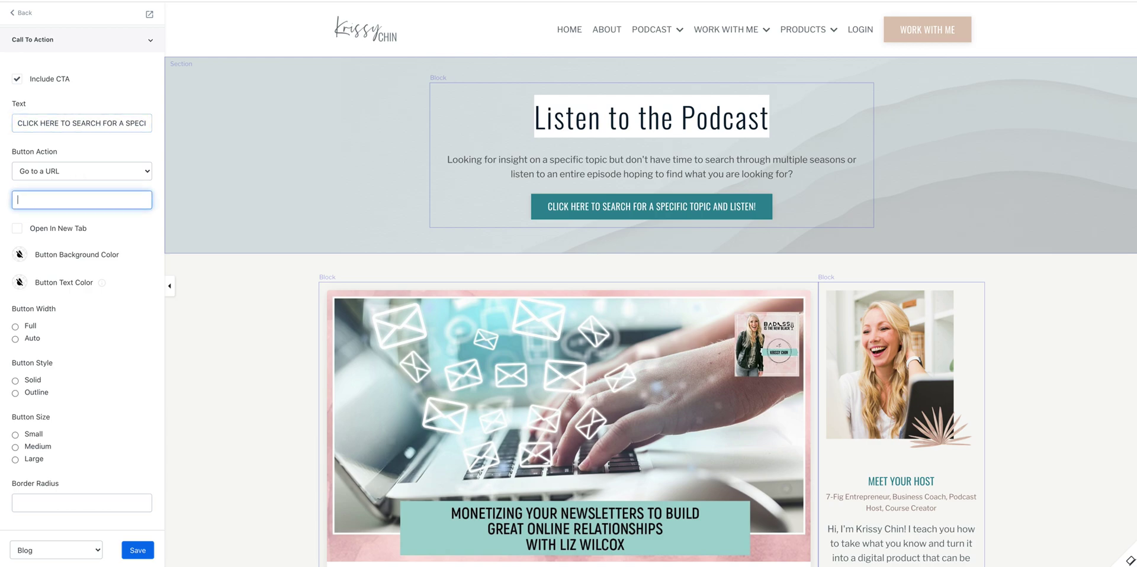
key(ctrl+v)
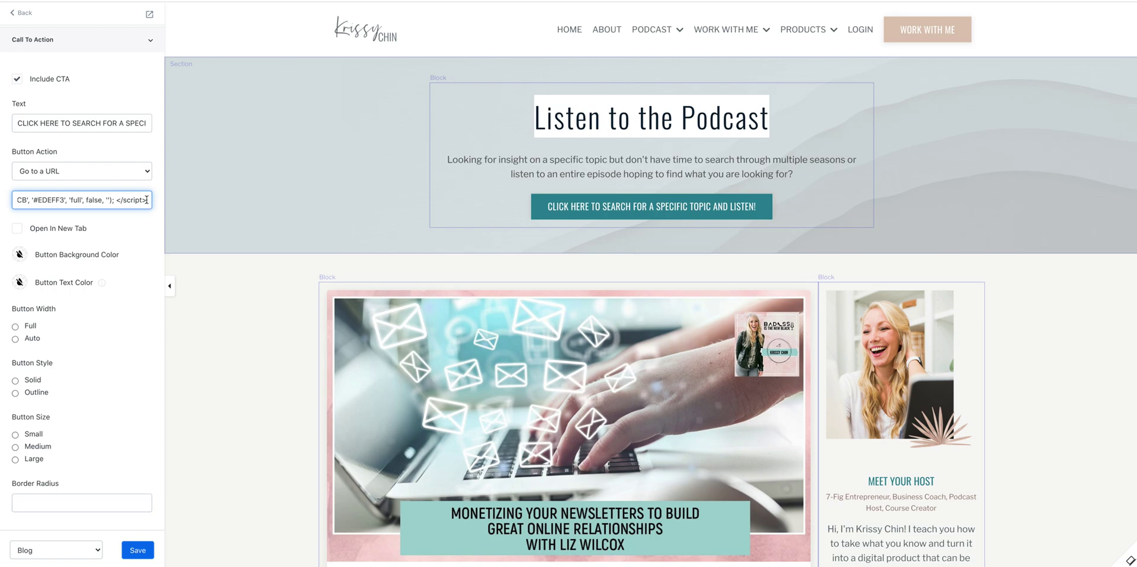
drag(148, 200, 14, 201)
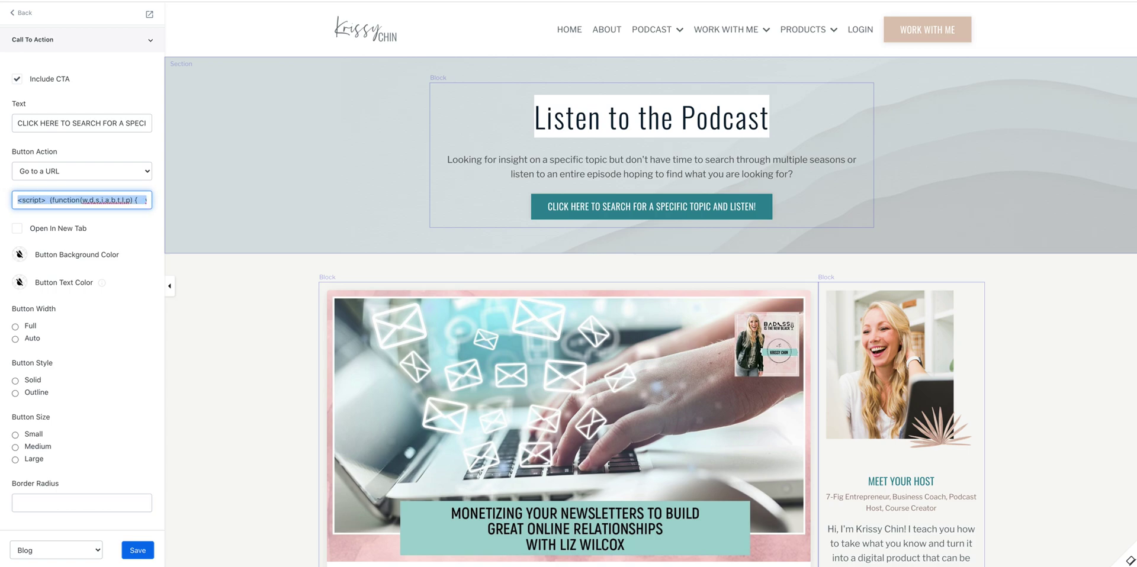
key(BackSpace)
Step: Copy javascript:window._searchie.toggle() from Searchie's button code into the Kajabi call-to-action button's URL and save the page
key(alt+Tab)
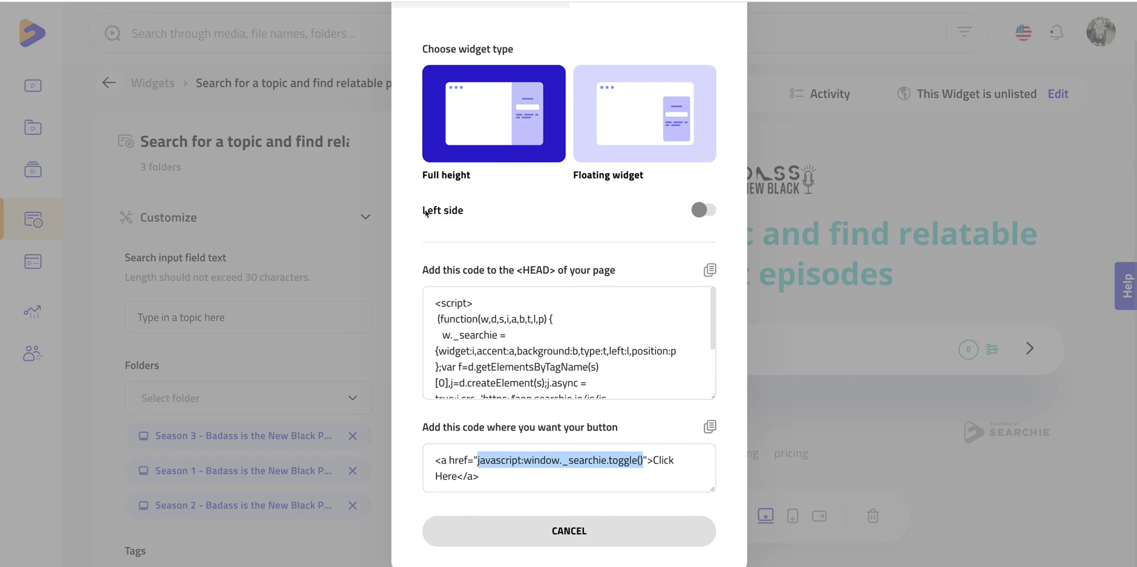
key(alt+Tab)
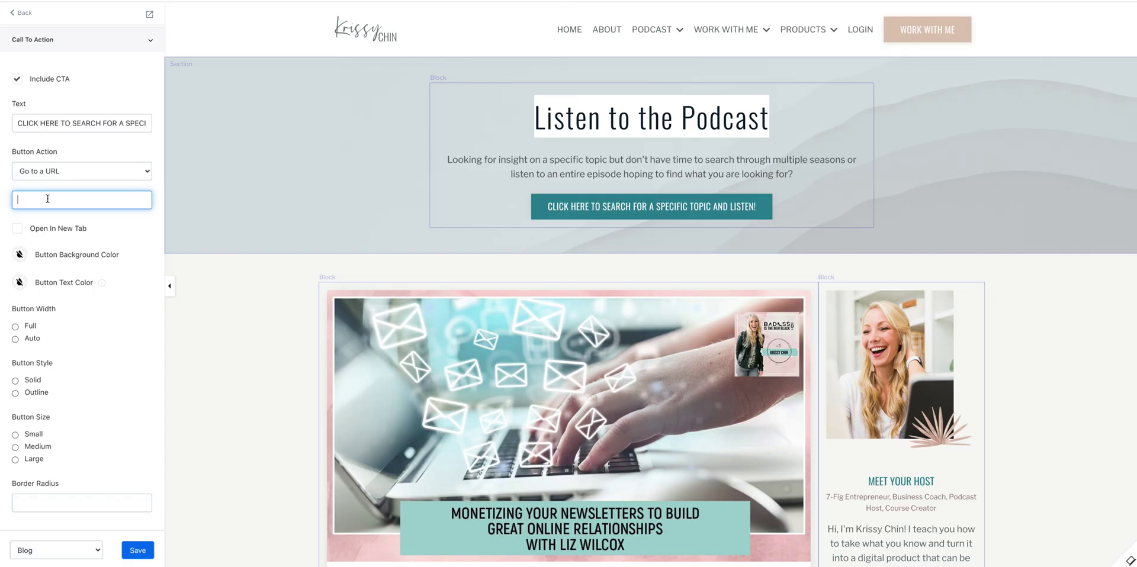
key(ctrl+v)
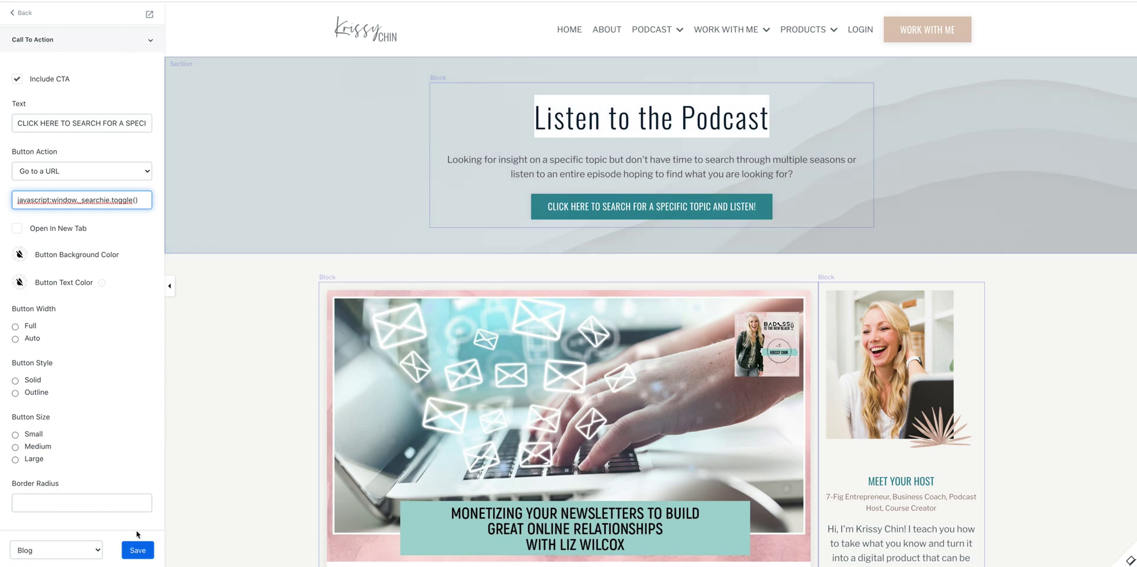
click(137, 551)
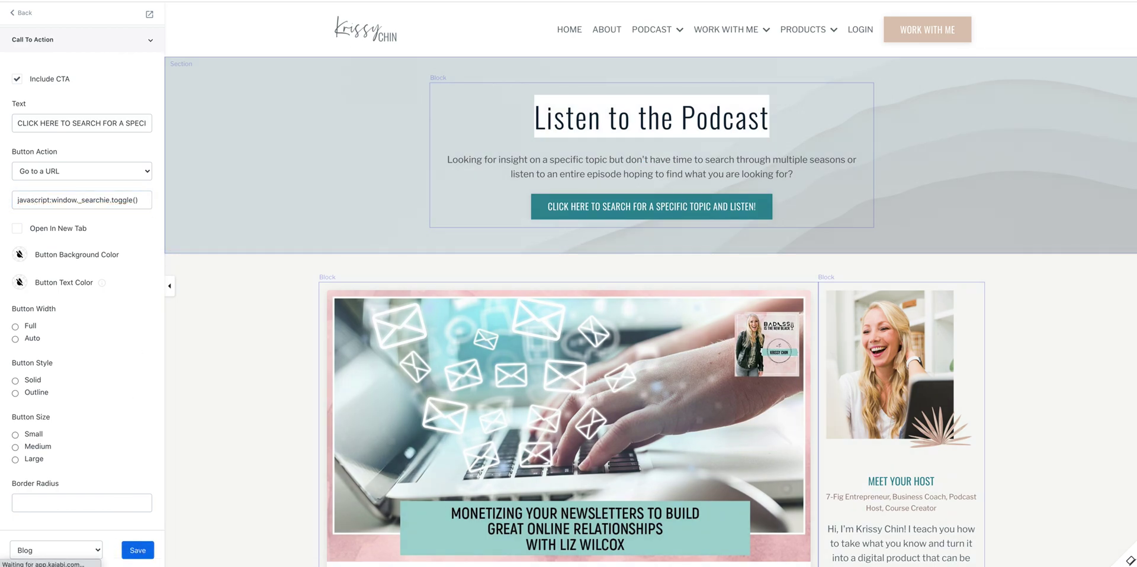
Step: Preview the Blog page and open the podcast search widget from its "Click here to search for a specific topic and listen!" button
click(150, 15)
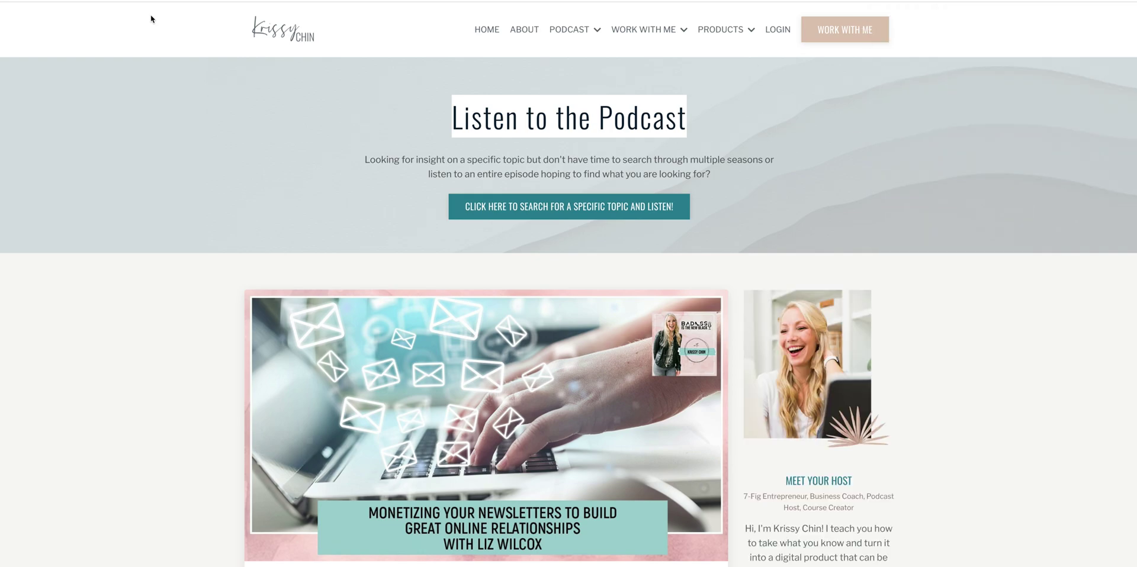
click(557, 207)
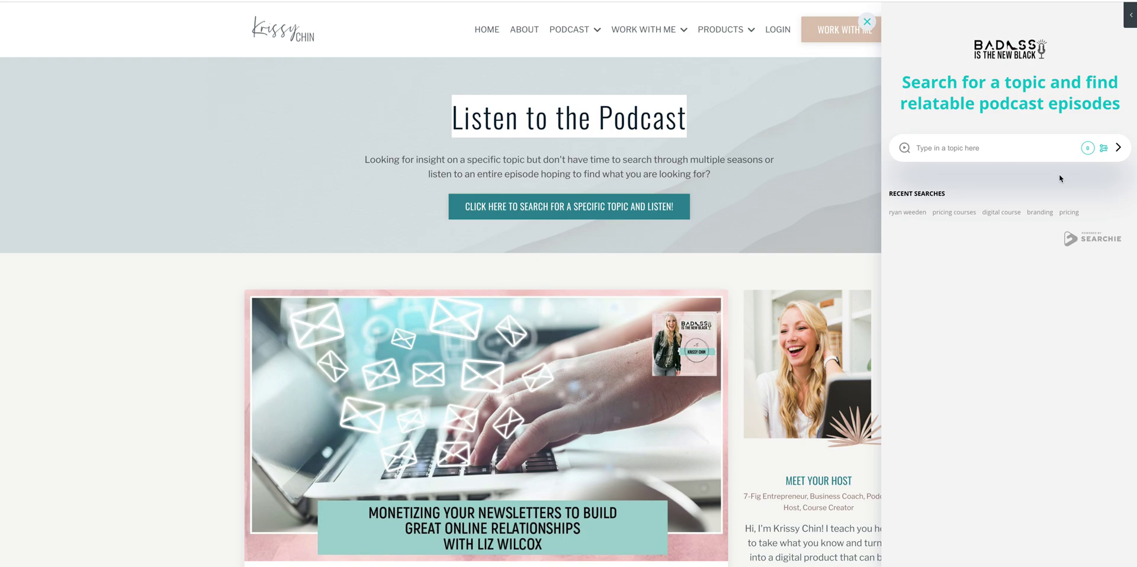